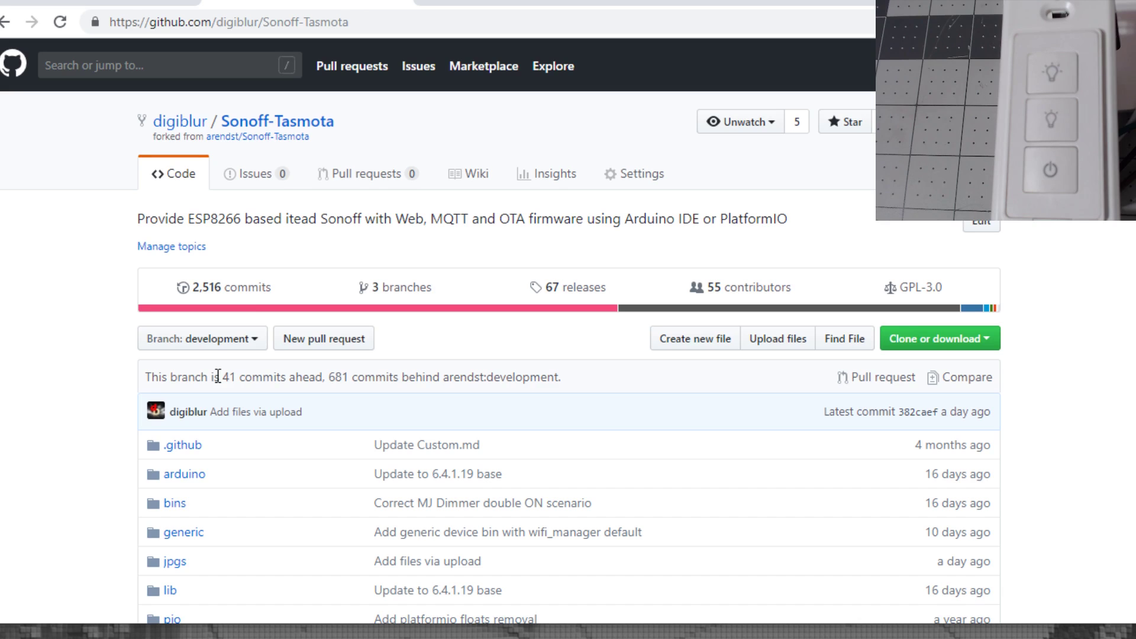
Scroll through the digiDIM README and open the bins folder of precompiled firmware.
scroll(186, 402, down, 7)
scroll(185, 403, down, 6)
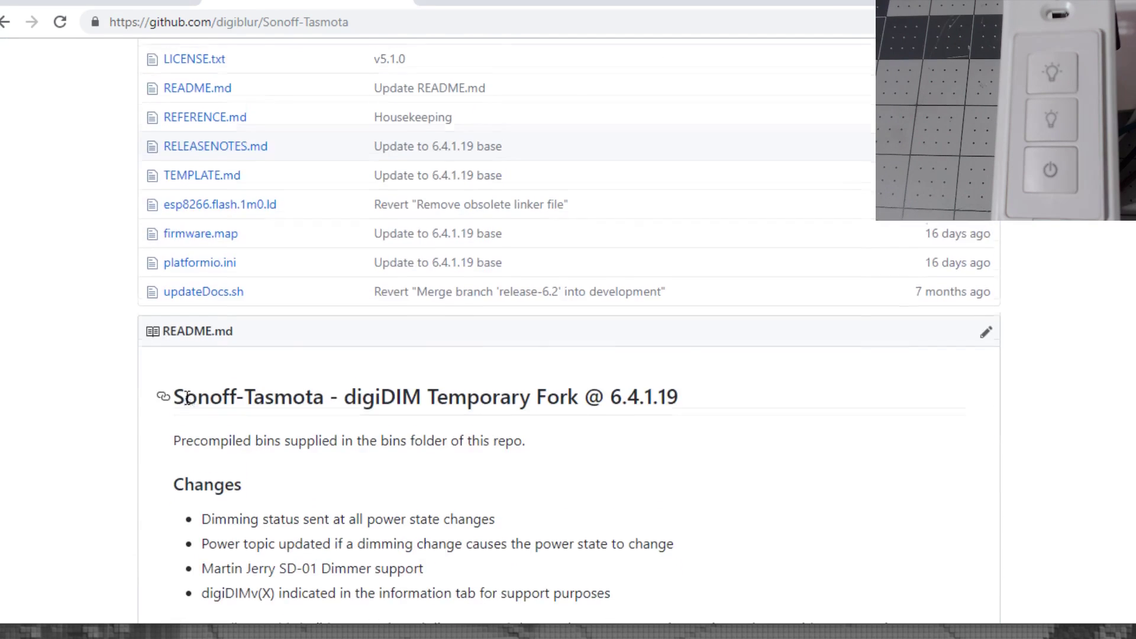
scroll(254, 304, down, 1)
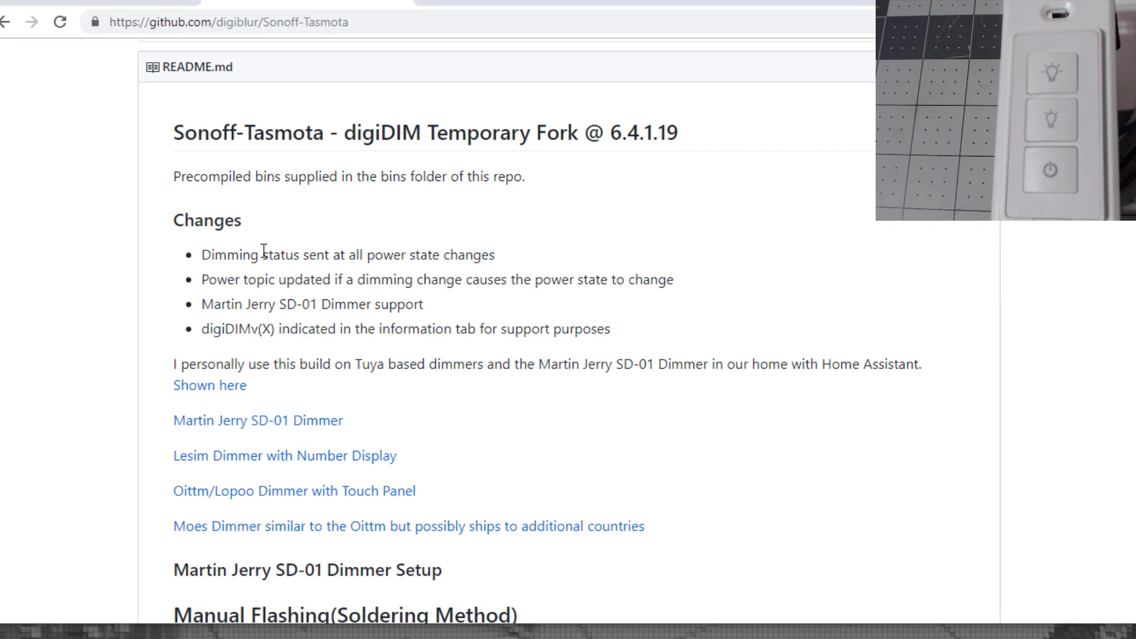
scroll(308, 358, down, 5)
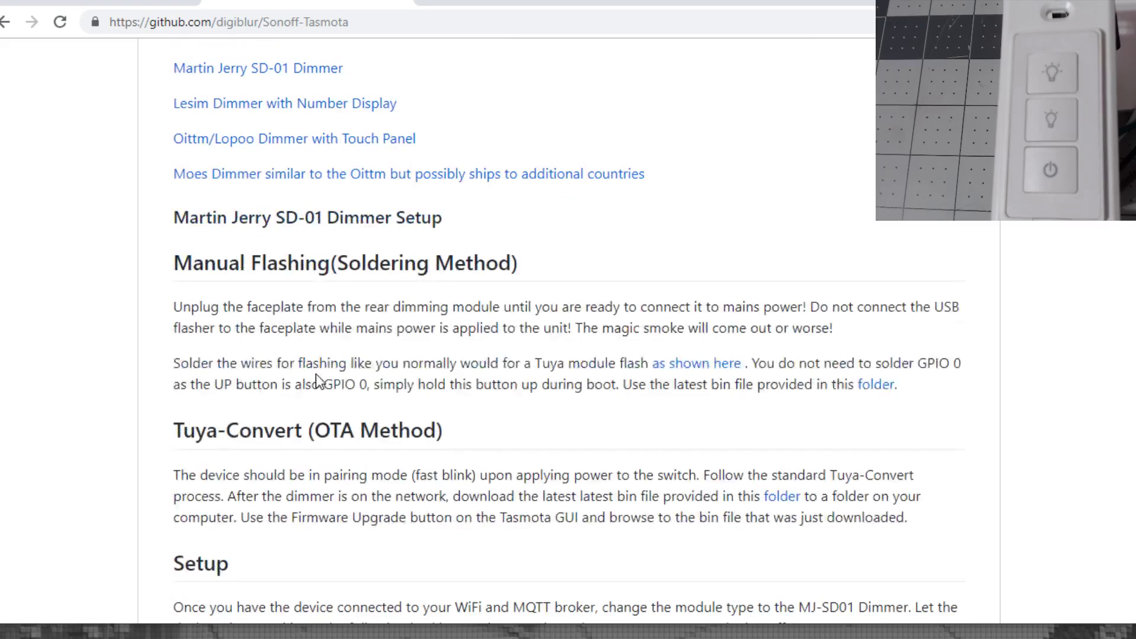
scroll(318, 380, down, 1)
scroll(318, 380, down, 1)
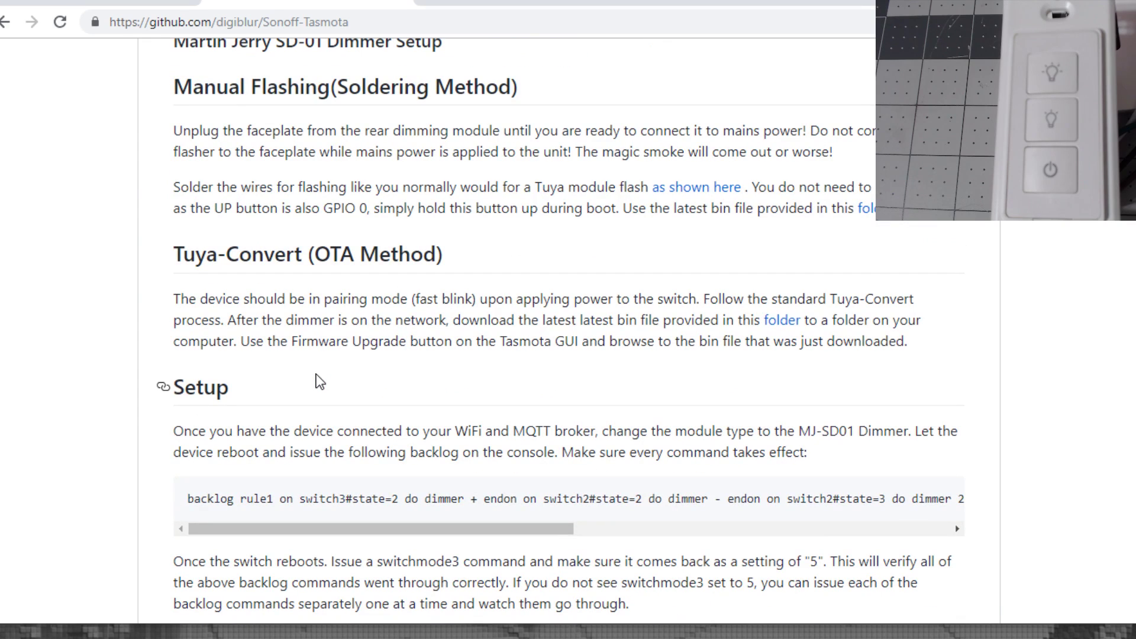
scroll(320, 382, up, 10)
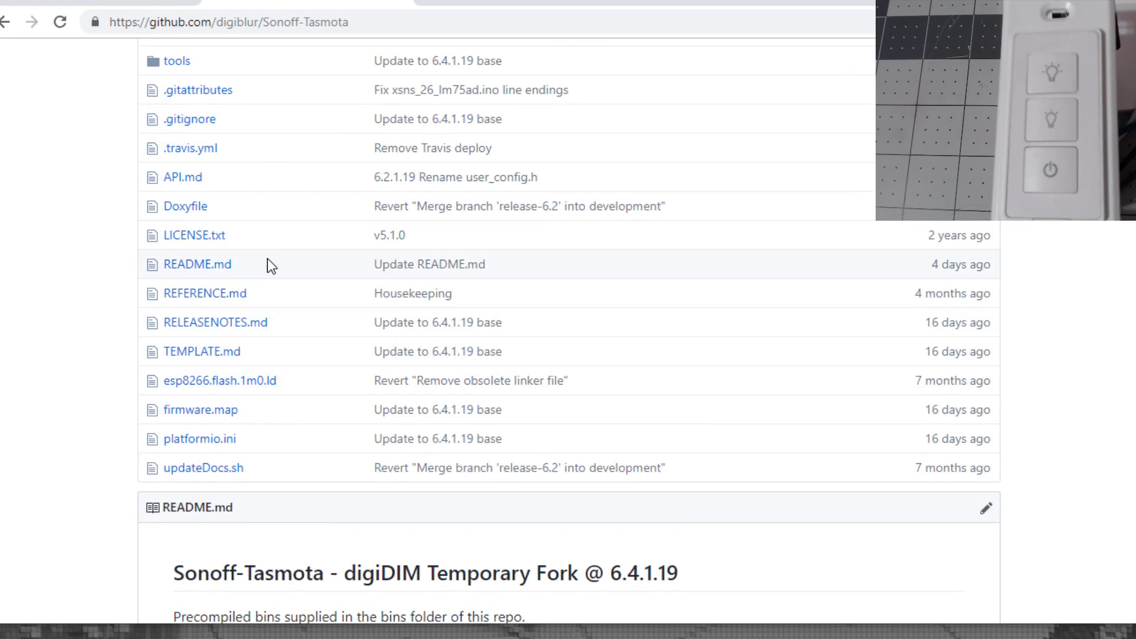
scroll(255, 316, up, 4)
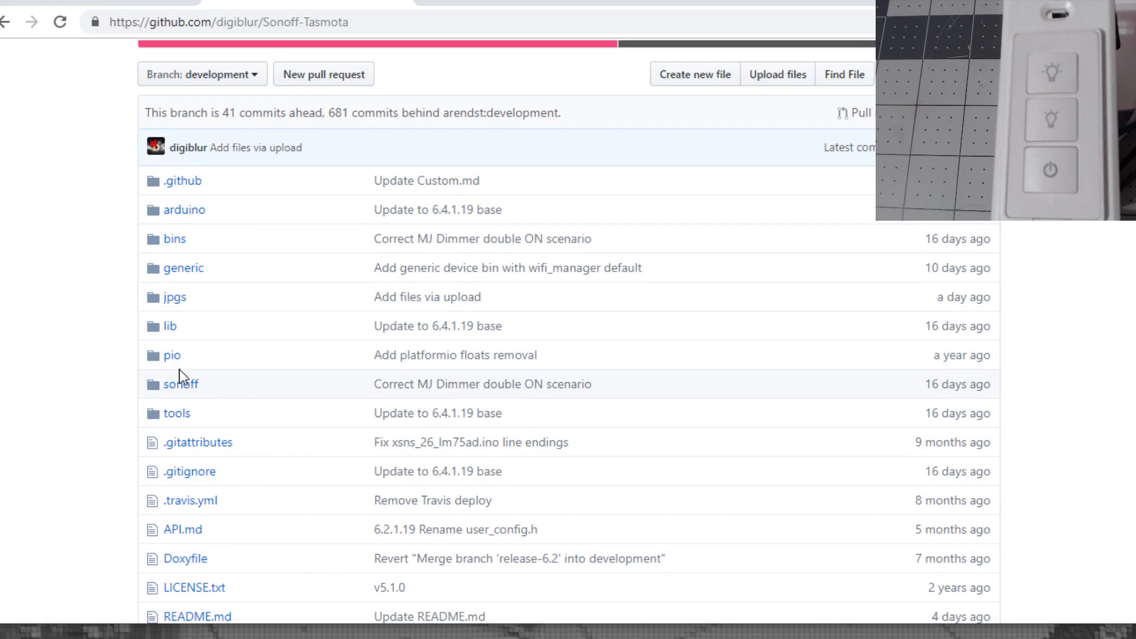
click(175, 240)
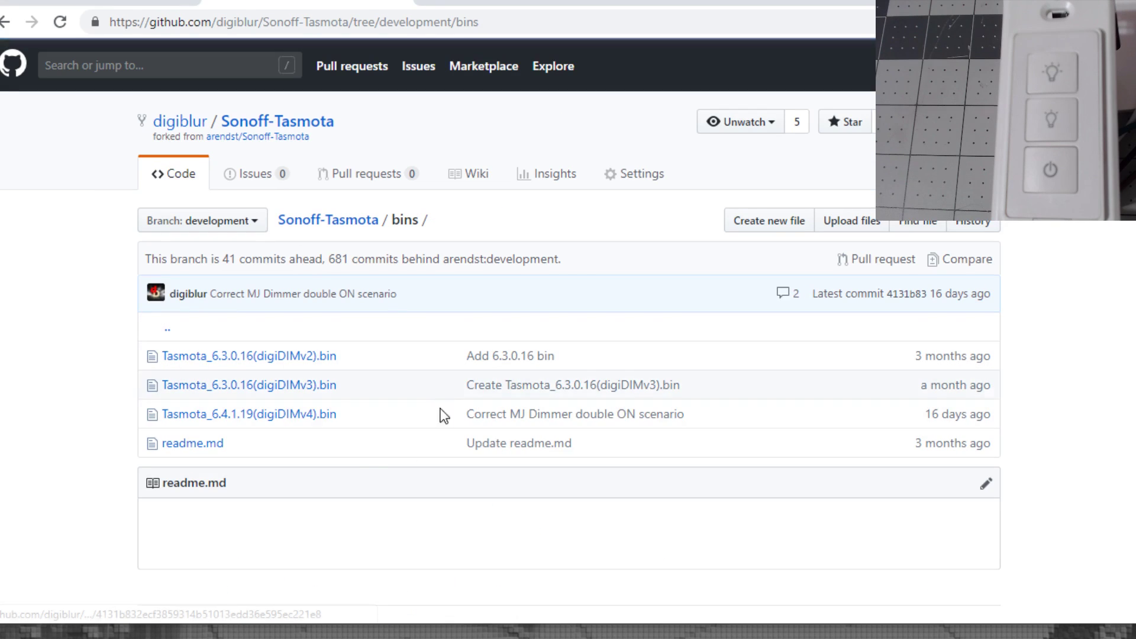
Download Tasmota_6.4.1.19(digiDIMv4).bin and return to the dimmer's Tasmota main menu.
click(225, 423)
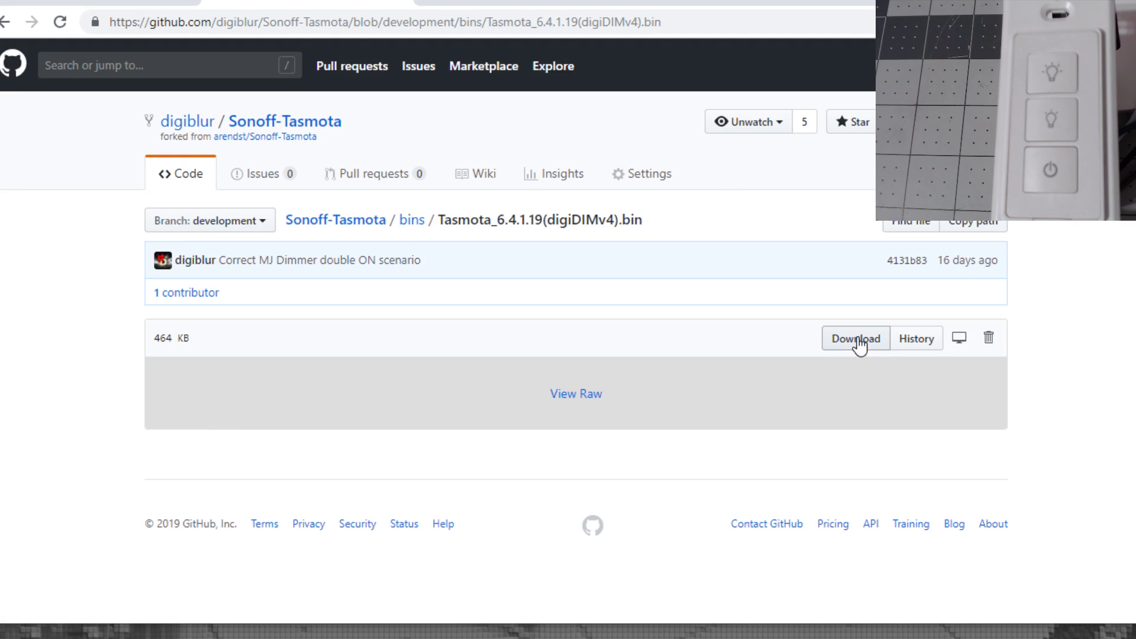
click(856, 341)
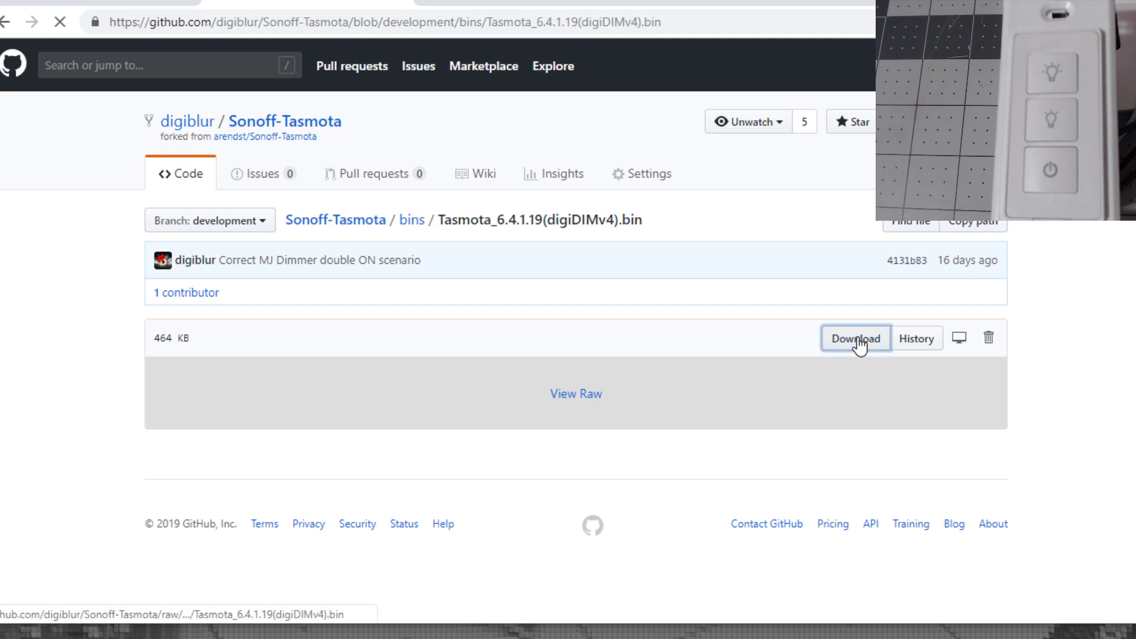
click(137, 3)
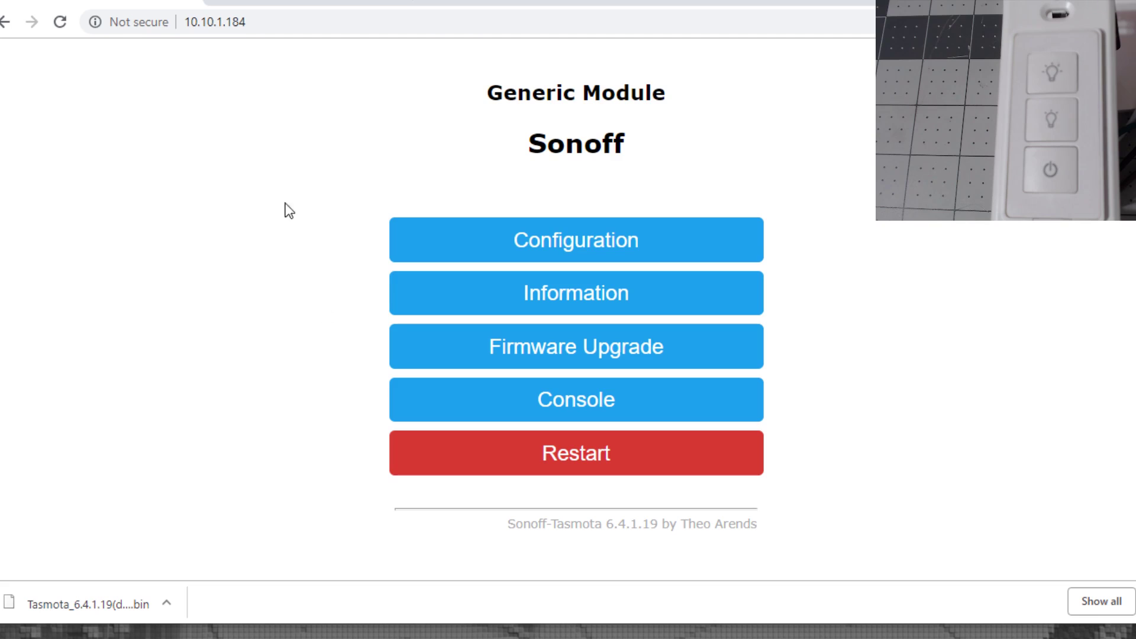
Flash the downloaded Tasmota_6.4.1.19(digiDIMv4).bin via Firmware Upgrade.
click(513, 358)
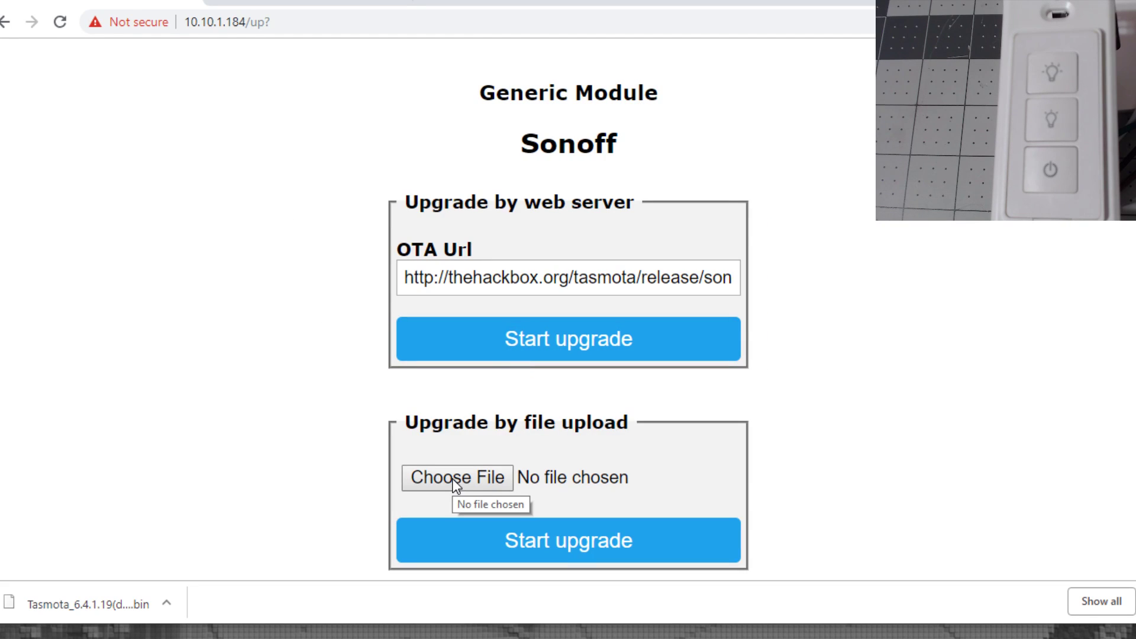
click(454, 480)
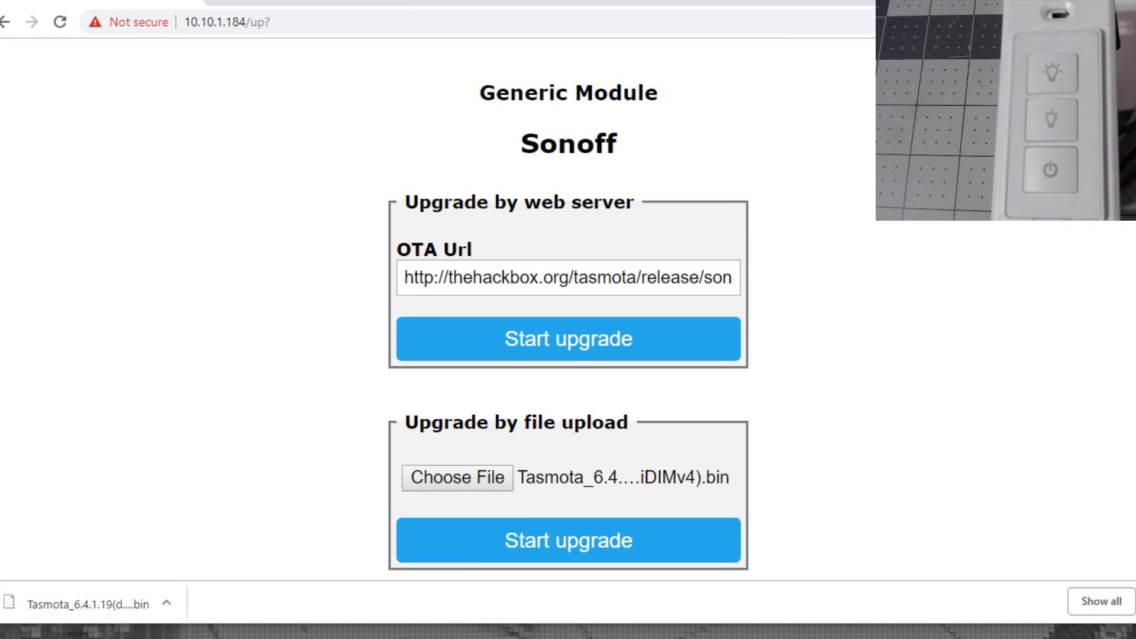
click(561, 548)
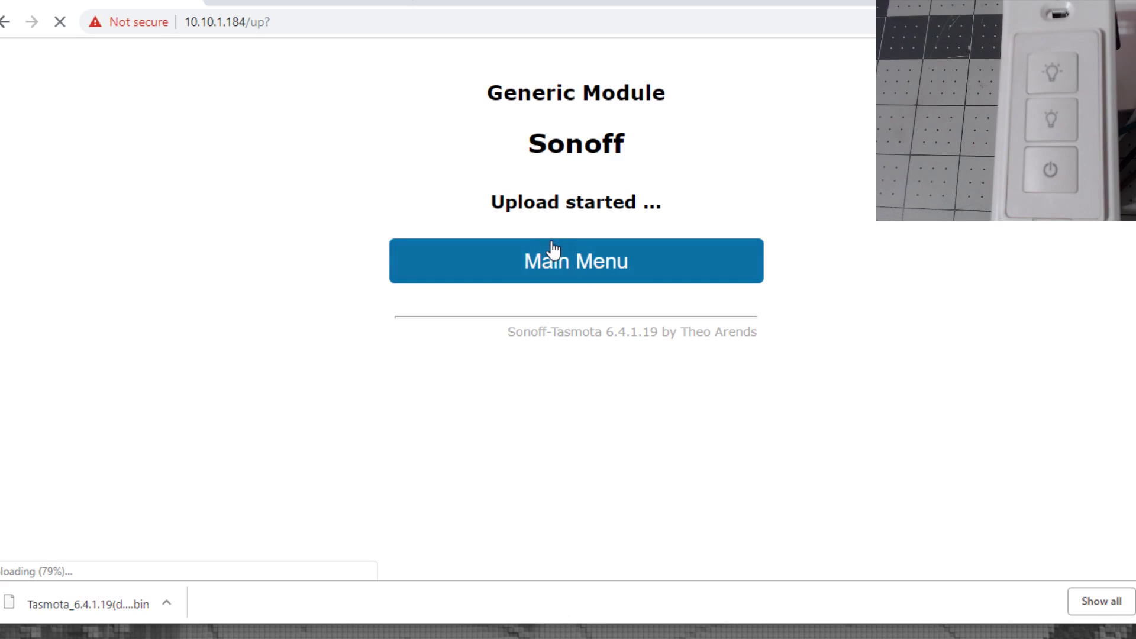
Confirm the Information page shows Program Version 6.4.1.19(digiDIMv4), then go back to Main Menu.
click(504, 241)
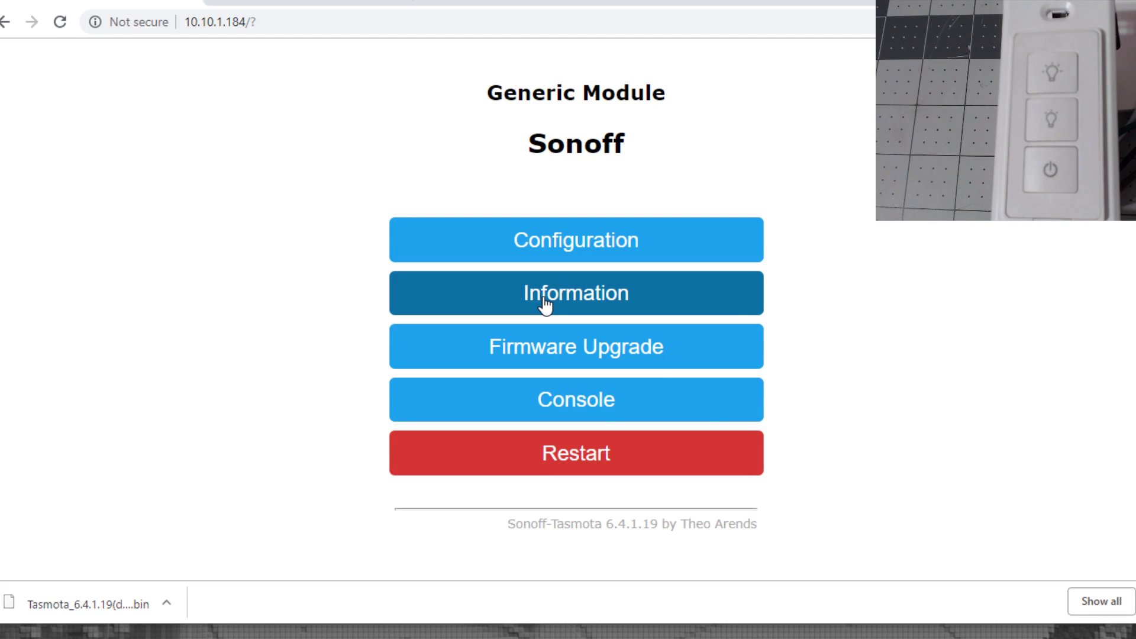
click(545, 306)
drag(562, 206, 753, 214)
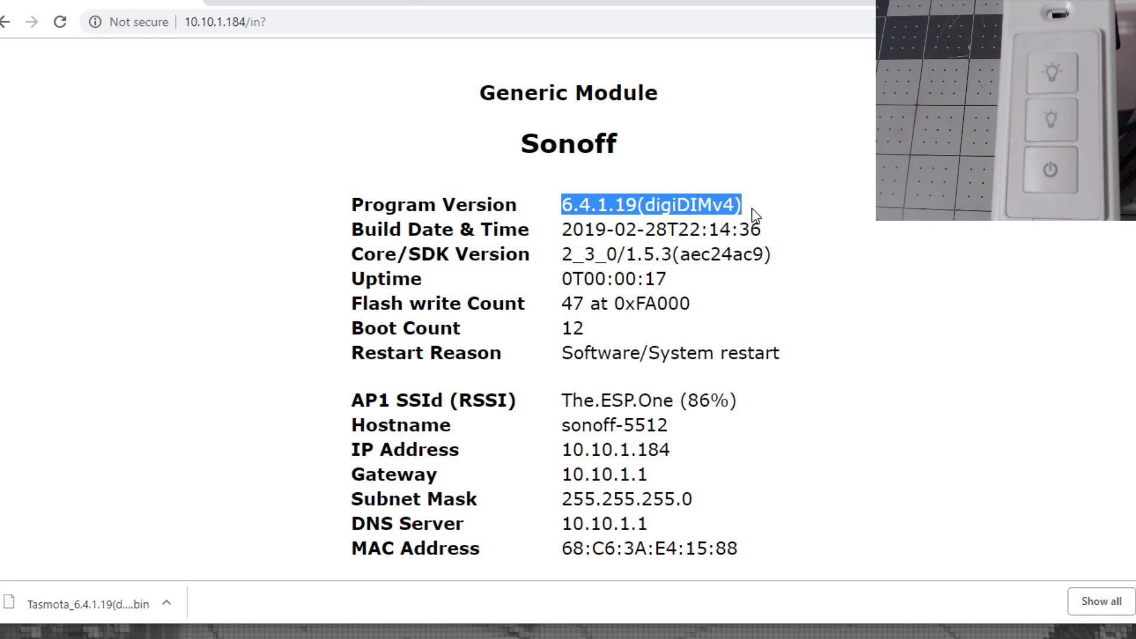
scroll(689, 352, down, 10)
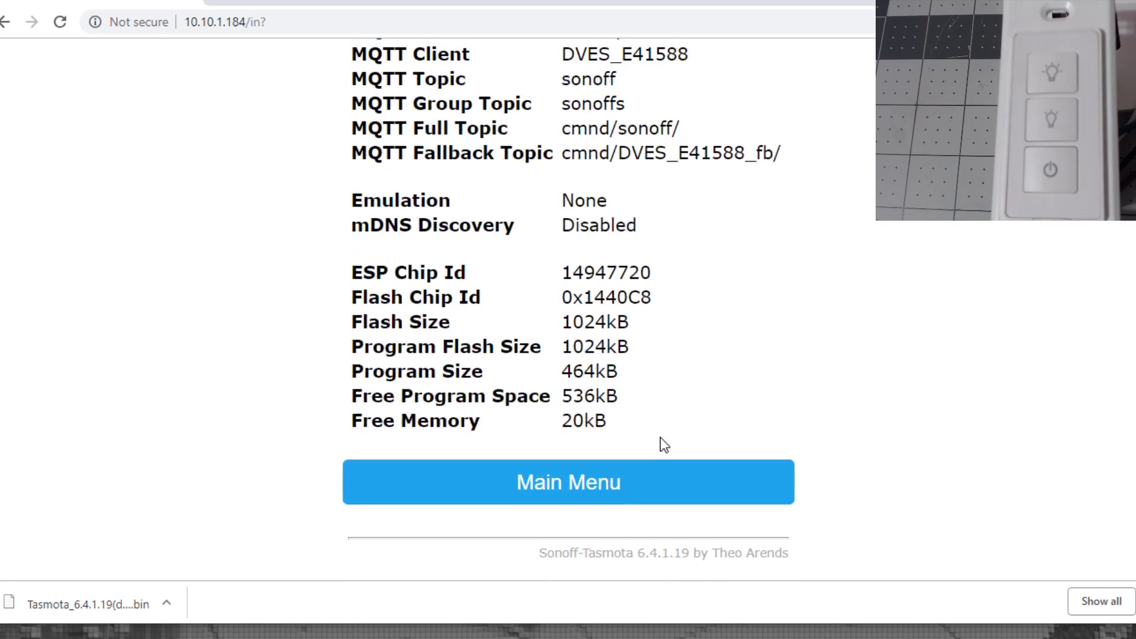
click(629, 489)
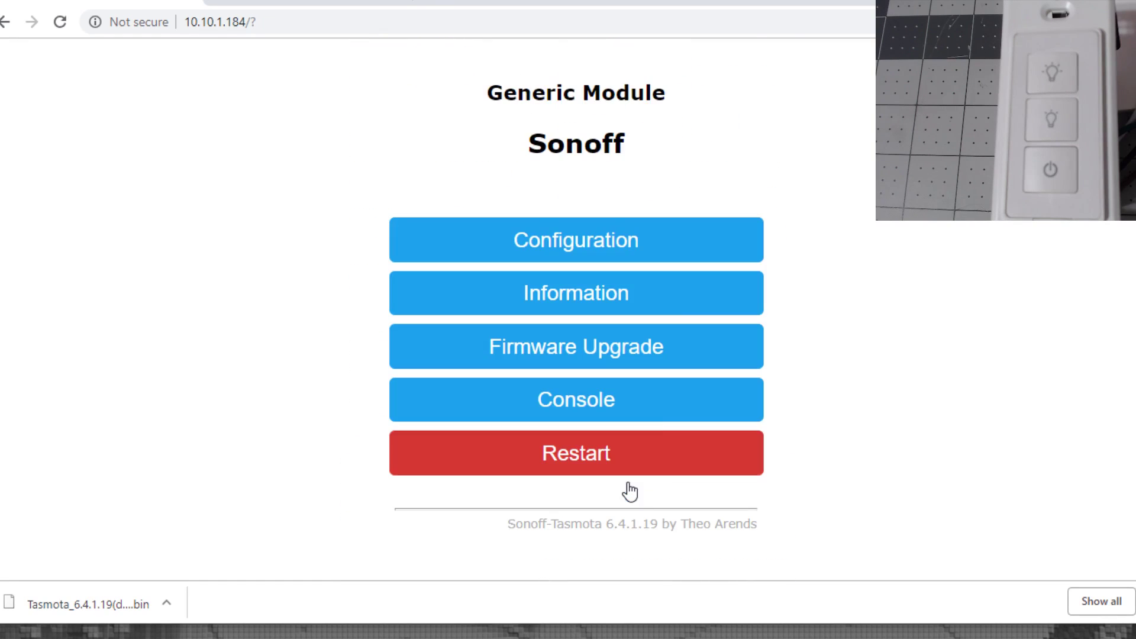
Set Configure Module's Module type to MJ-SD01 Dimmer (70) and save.
click(609, 241)
click(612, 221)
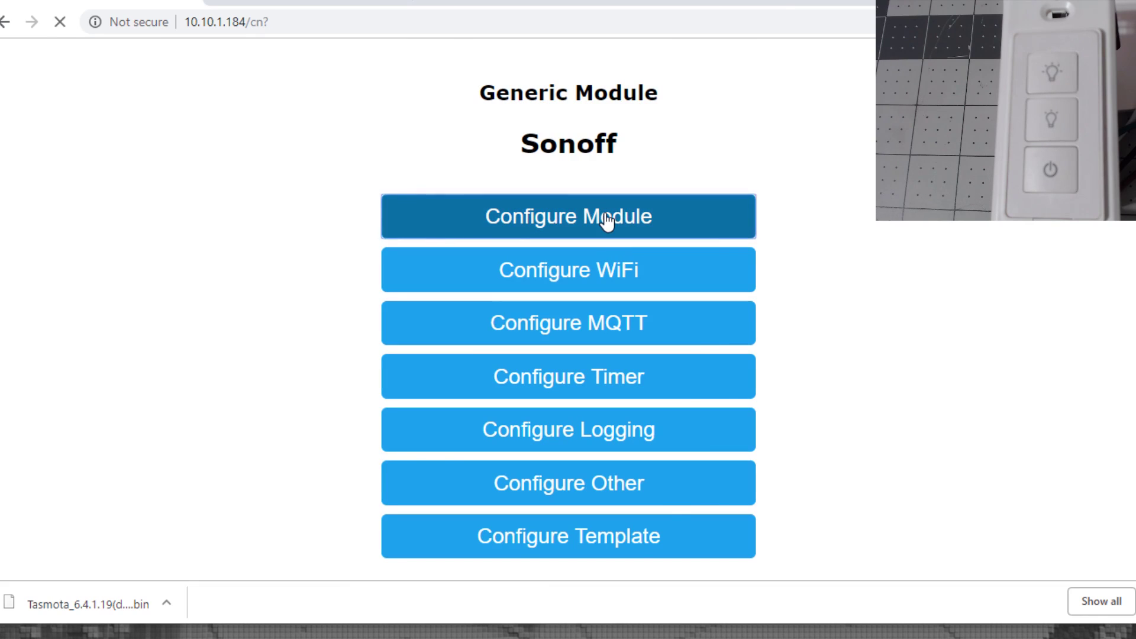
scroll(607, 222, down, 3)
click(627, 92)
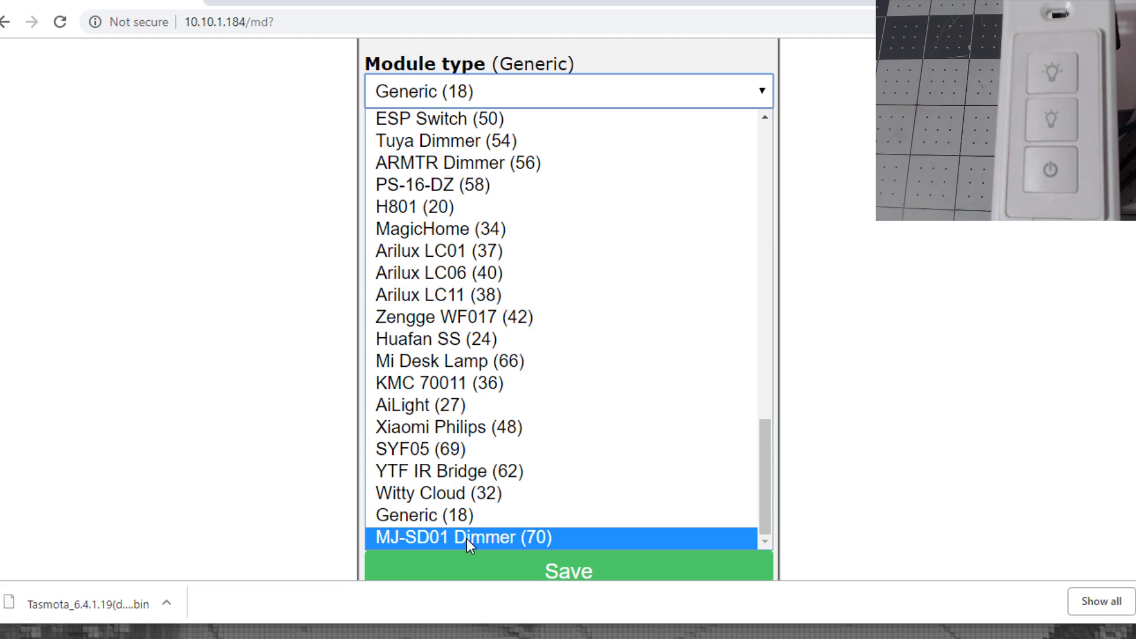
click(466, 539)
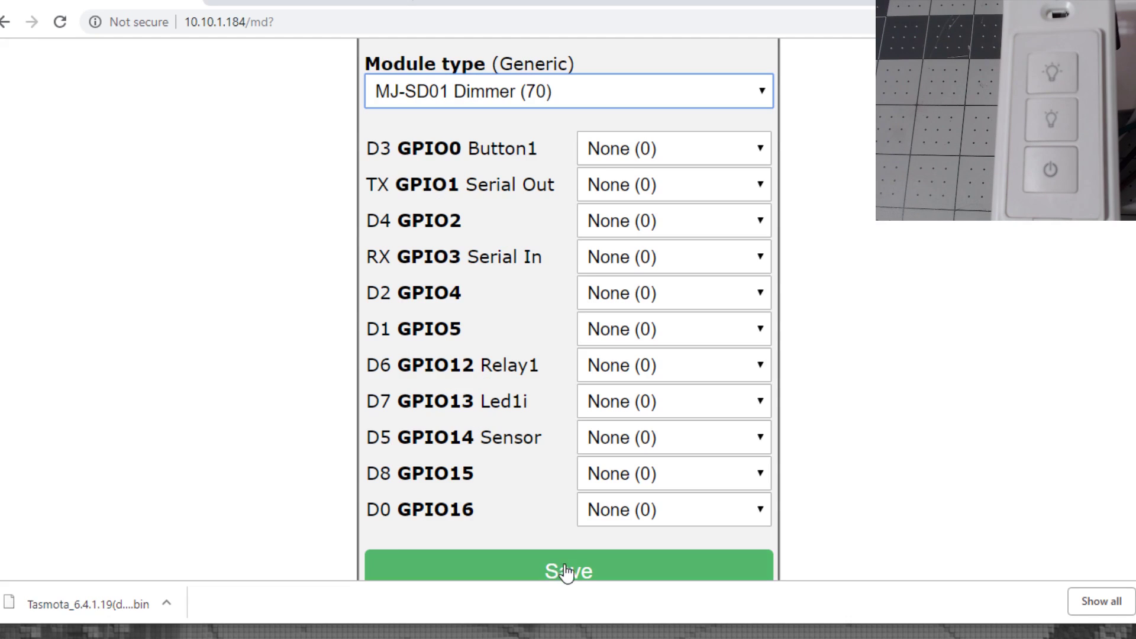
click(569, 573)
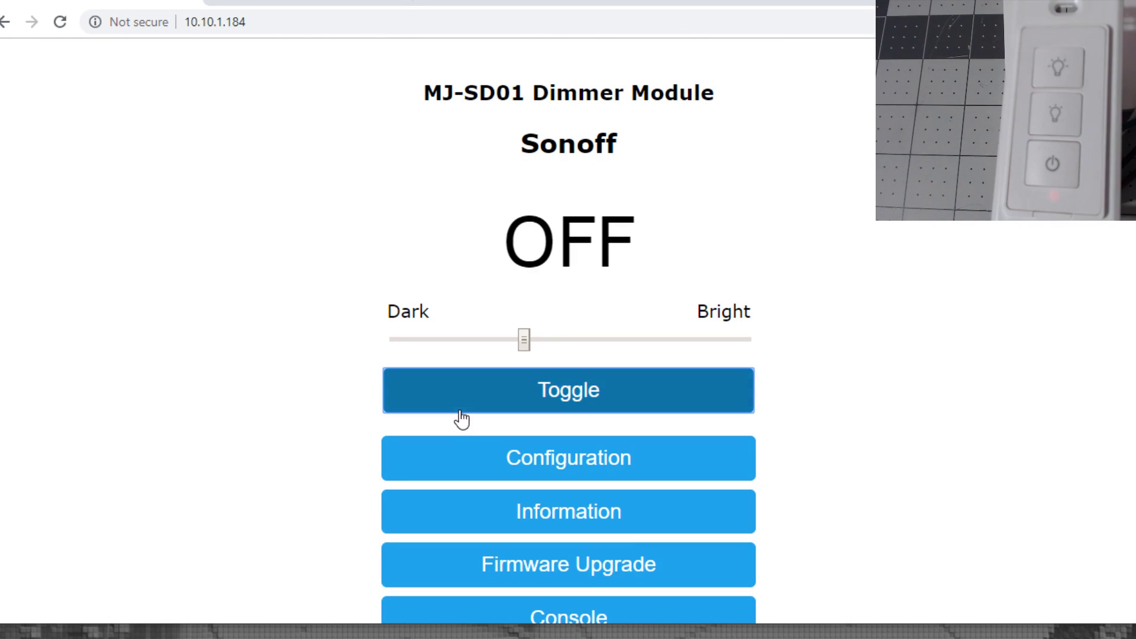
Enter MQTT host 192.168.50.50 plus the broker user name and password.
click(521, 474)
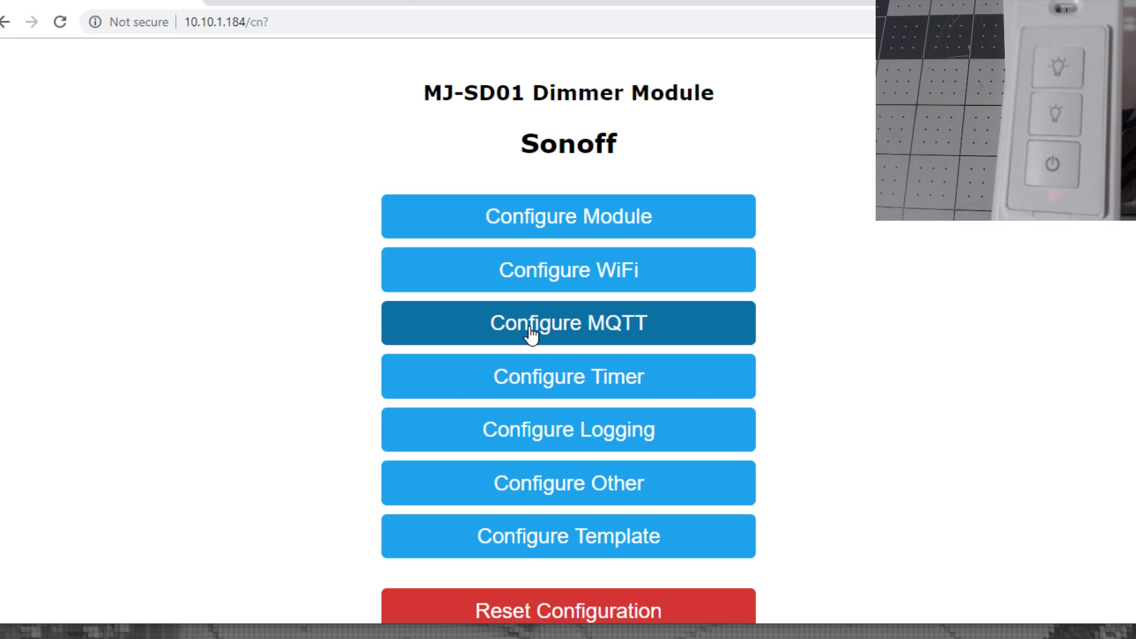
click(531, 335)
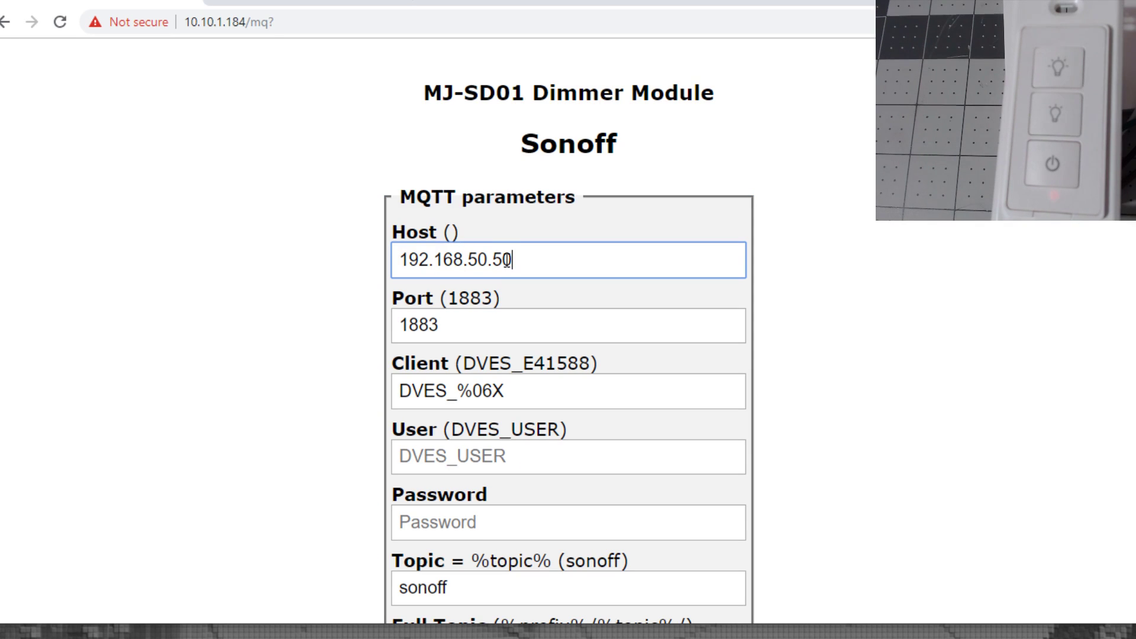
drag(520, 256, 420, 259)
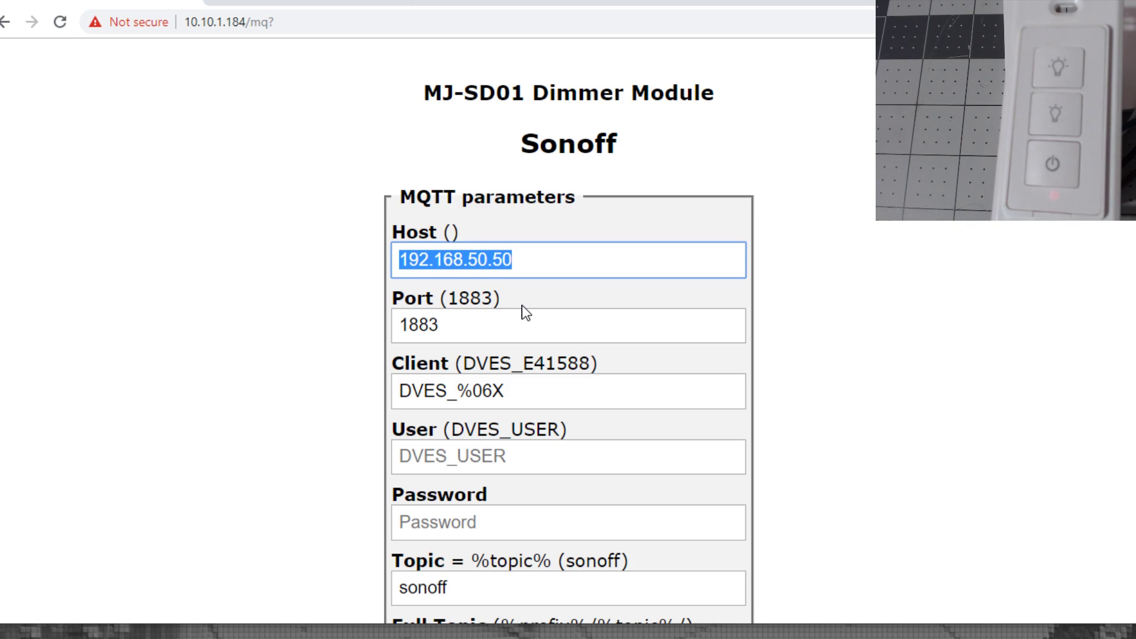
click(429, 458)
text(myuser)
key(Tab)
text(*******)
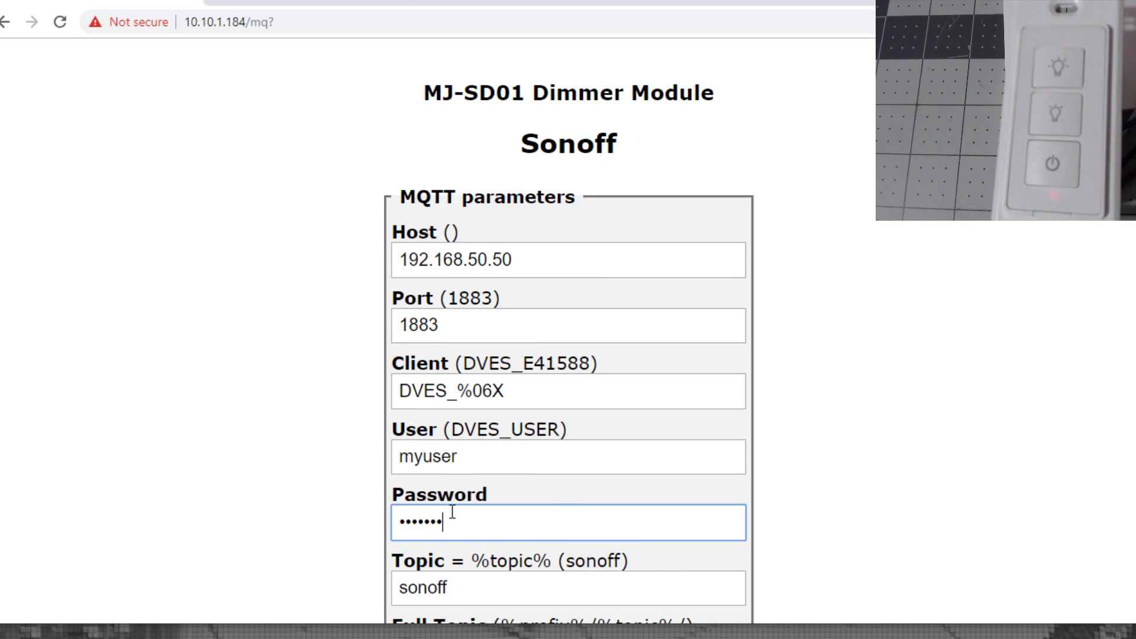
Set the MQTT topic to Dimmer-FrontRoom and save the MQTT parameters.
scroll(455, 508, down, 1)
key(Tab)
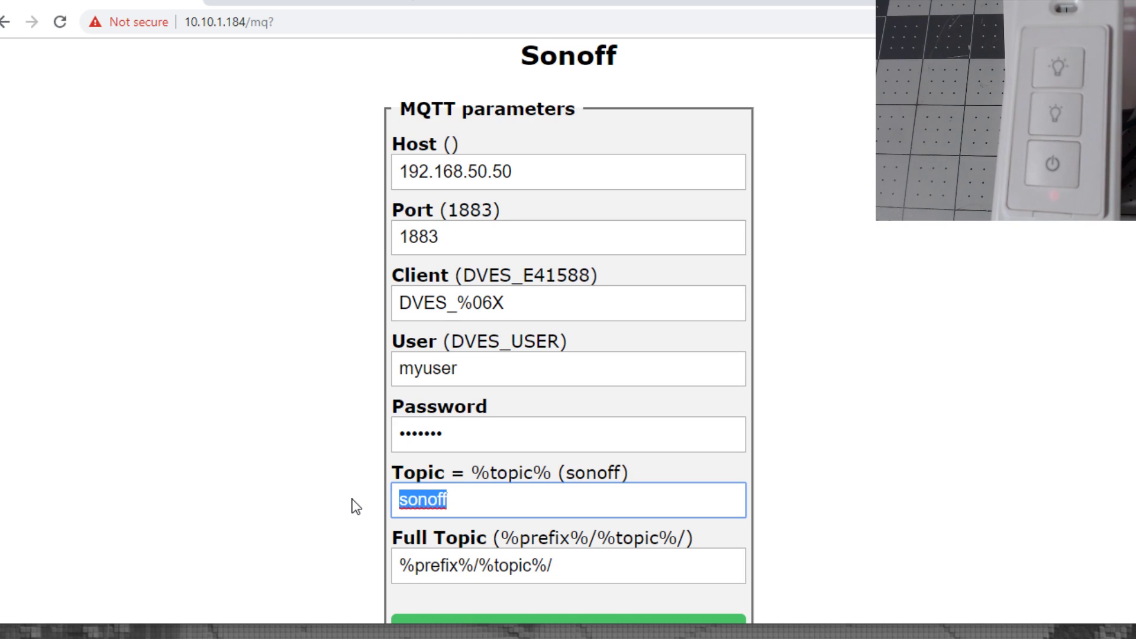
text(Dimmer-)
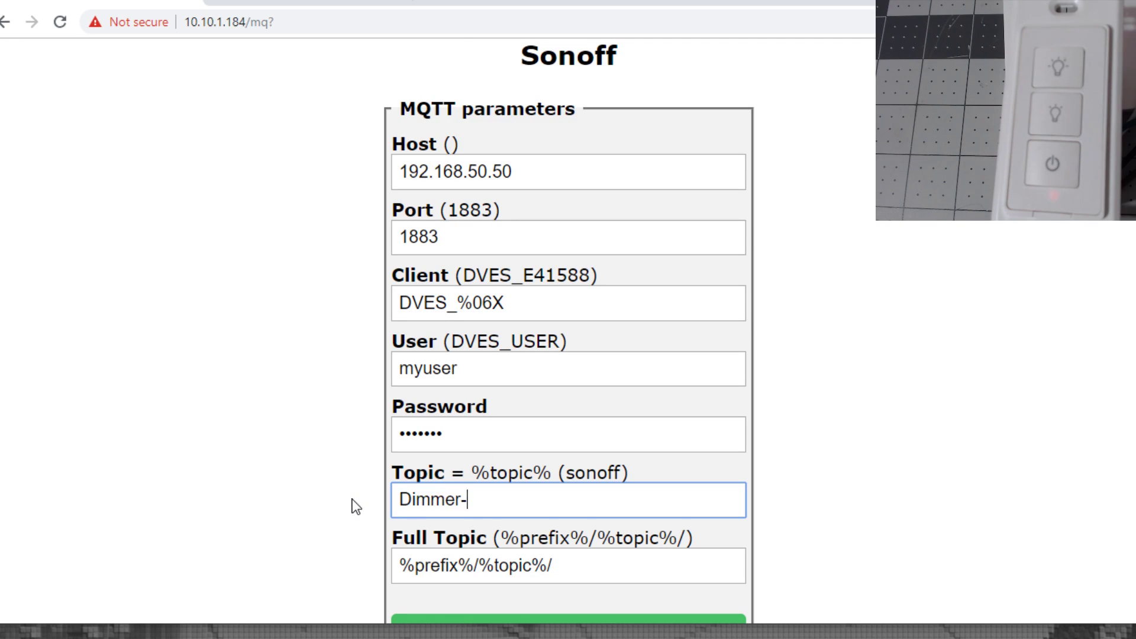
text(FrontRoom)
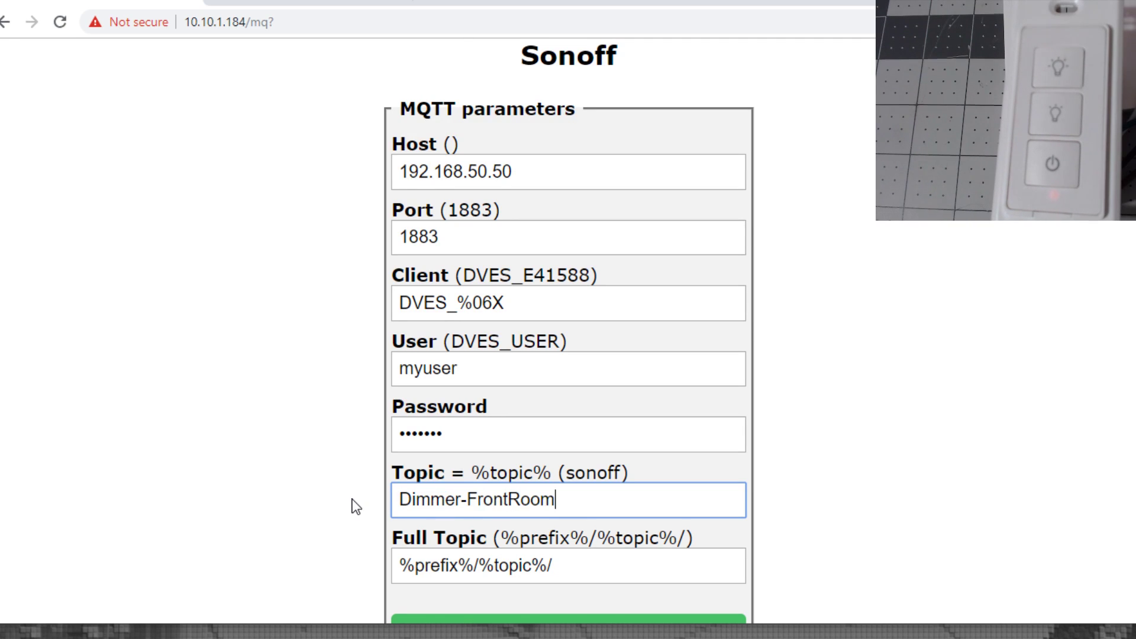
key(Tab)
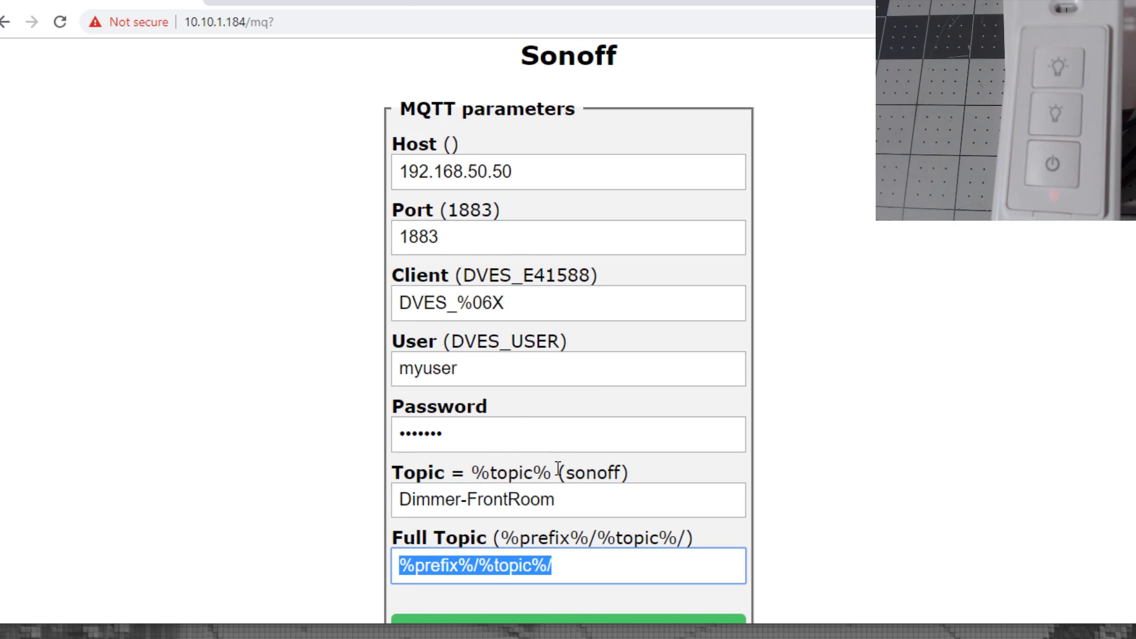
scroll(556, 470, down, 1)
click(568, 549)
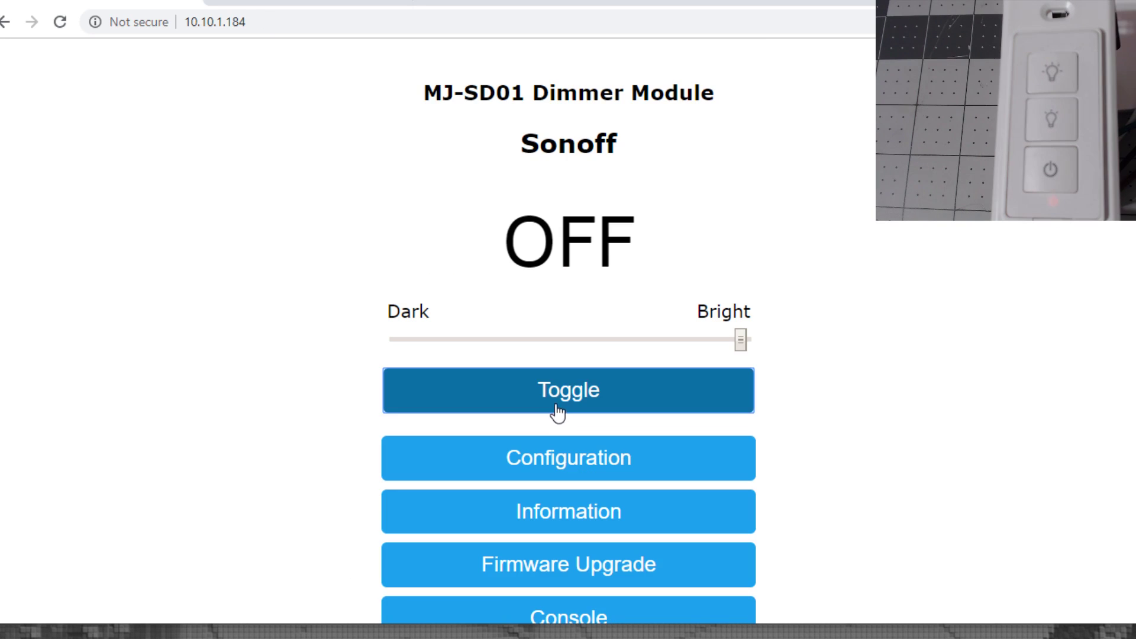
Switch the dimmer on and move brightness from near dark up to about a third.
click(550, 417)
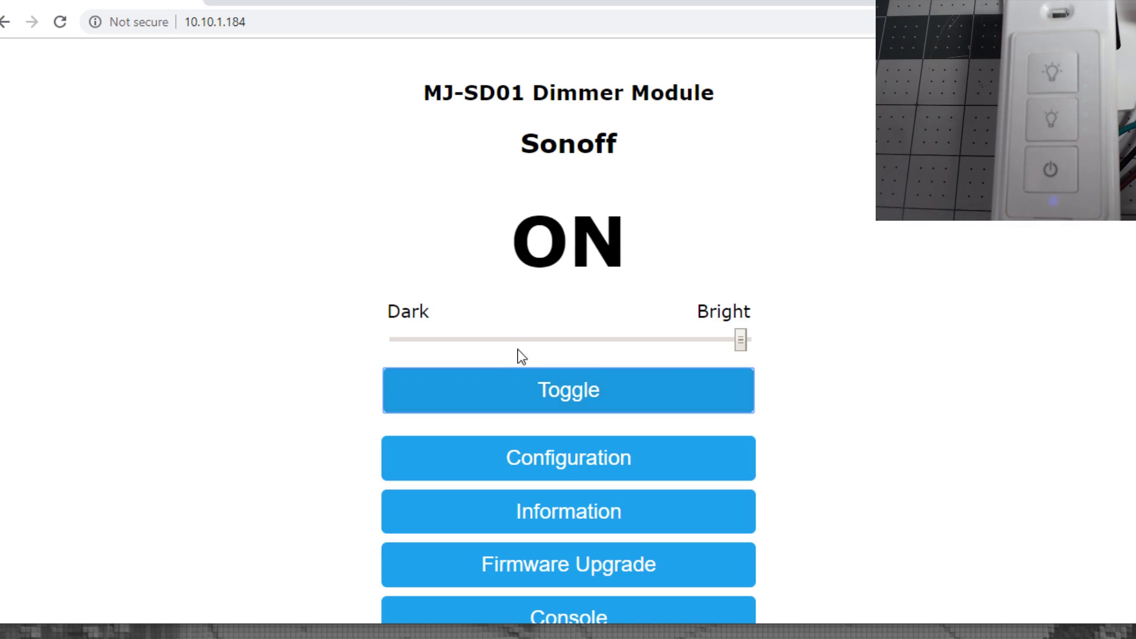
click(432, 339)
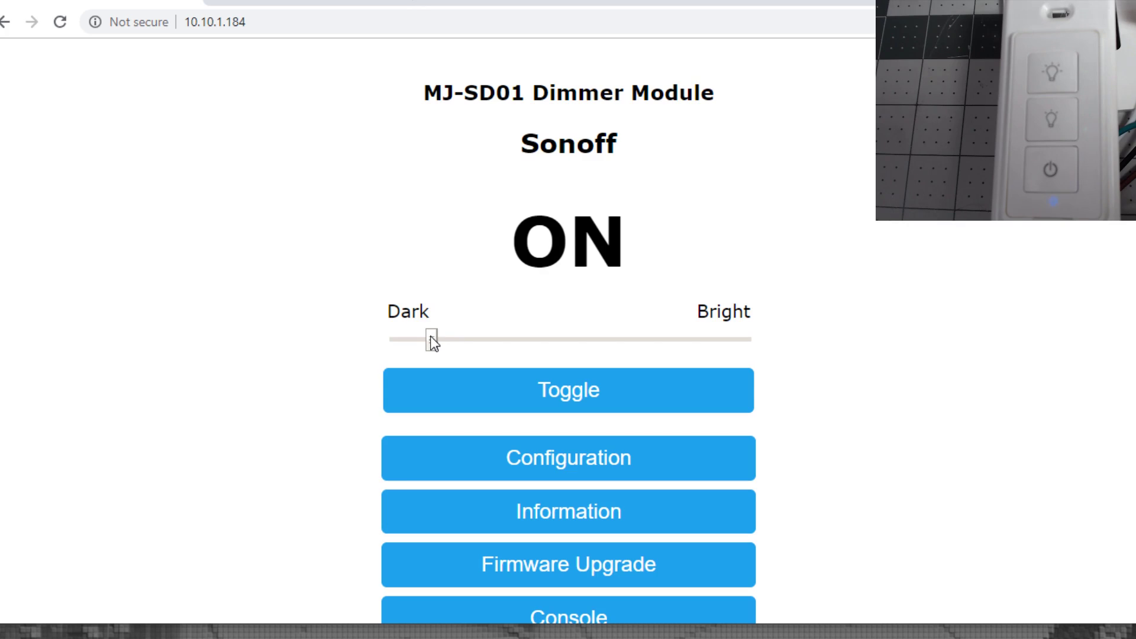
click(733, 387)
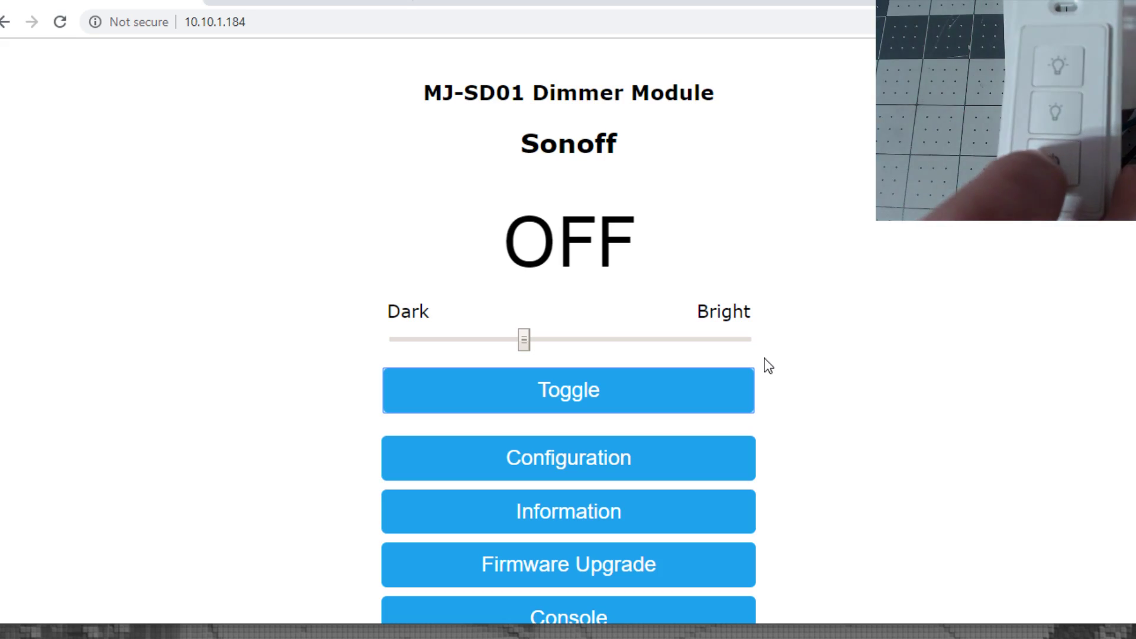
Scroll to the README Setup section and select the whole backlog rule command.
scroll(213, 254, down, 6)
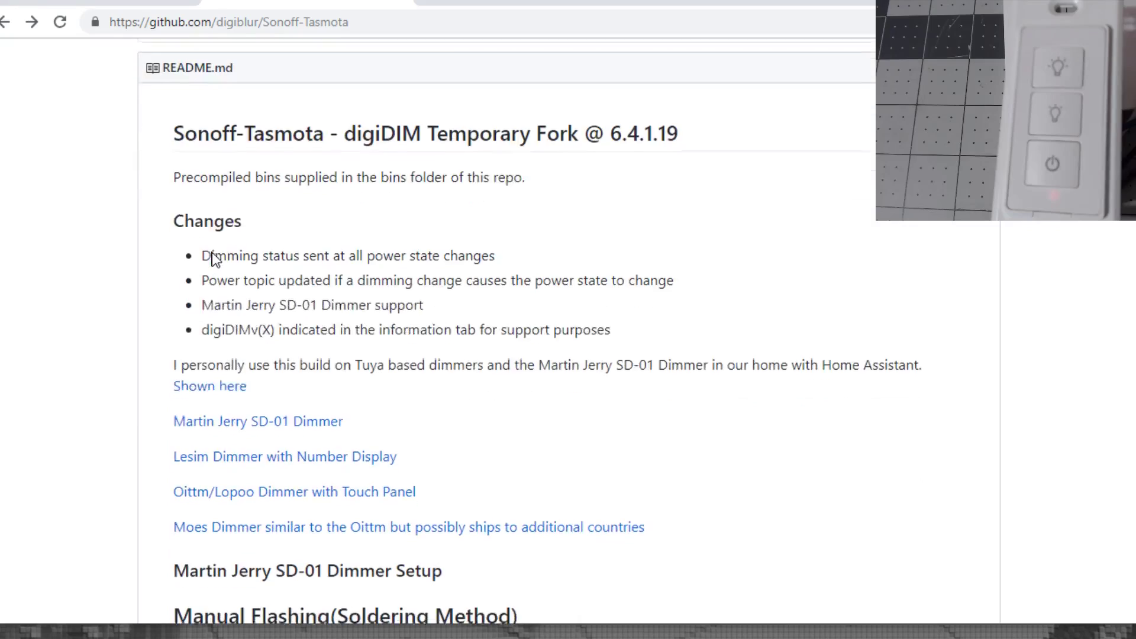
scroll(213, 258, down, 9)
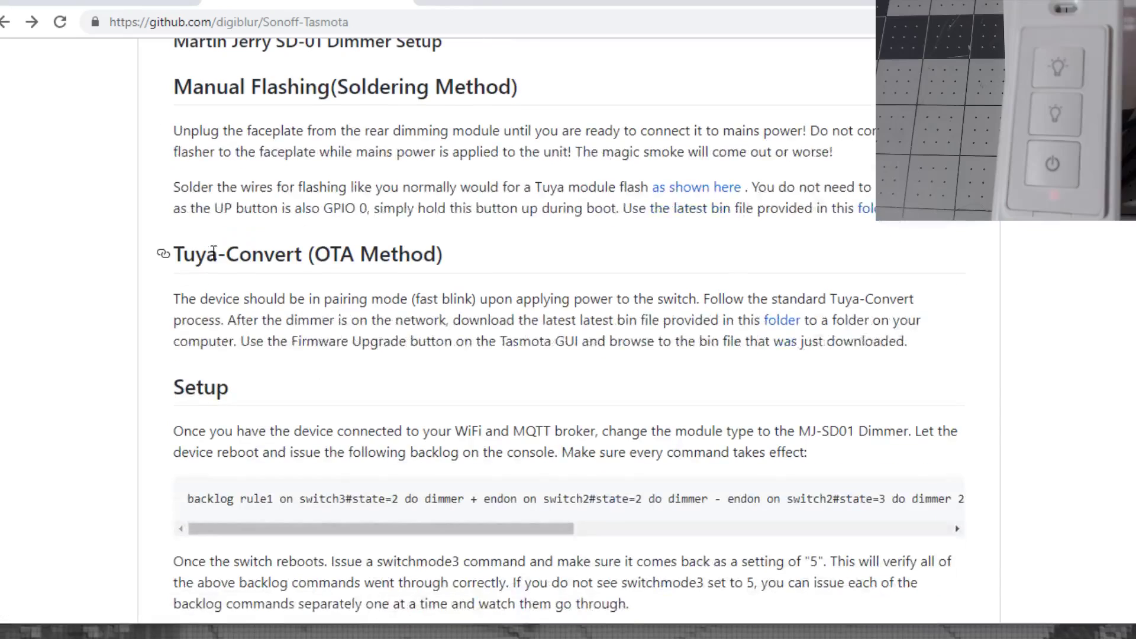
scroll(213, 250, down, 2)
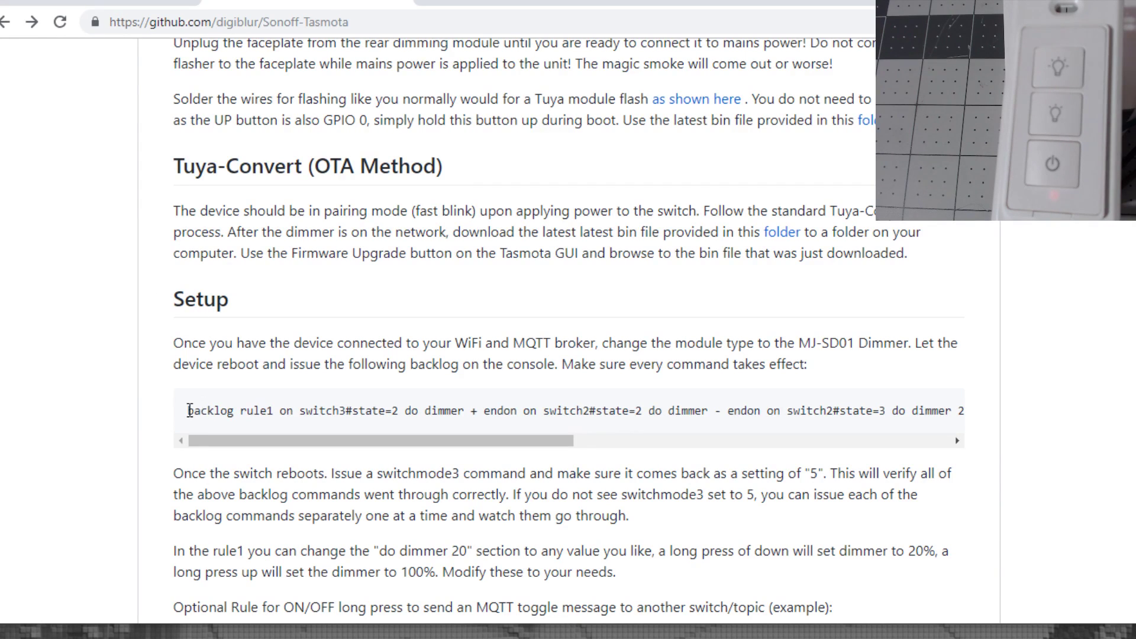
drag(189, 410, 947, 413)
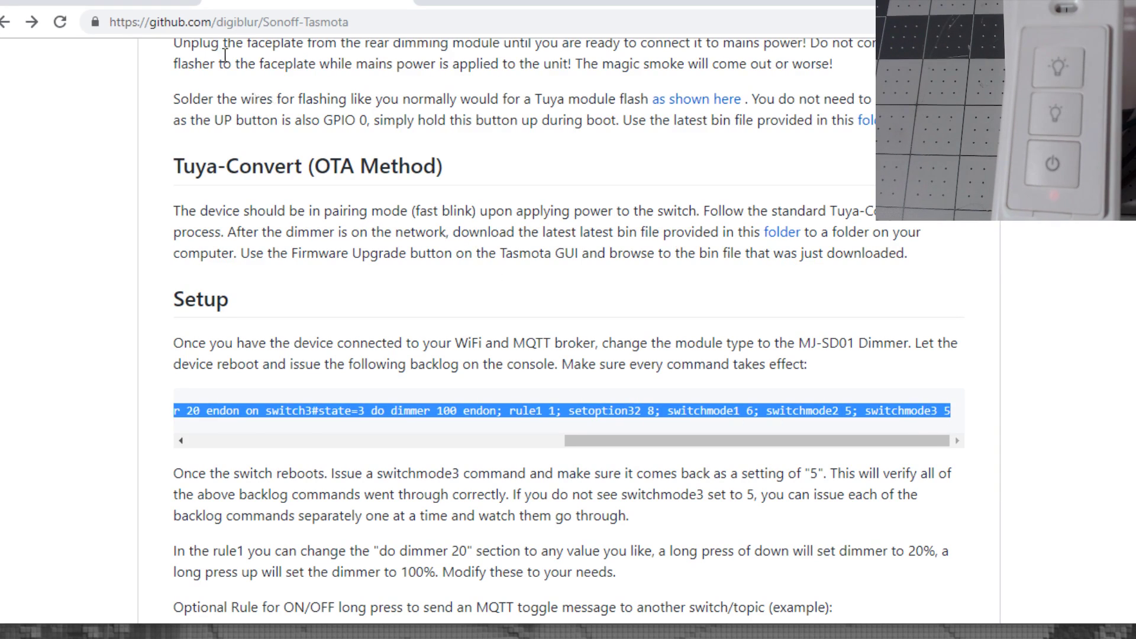
Paste the copied backlog command into the dimmer's Console and run it.
click(123, 2)
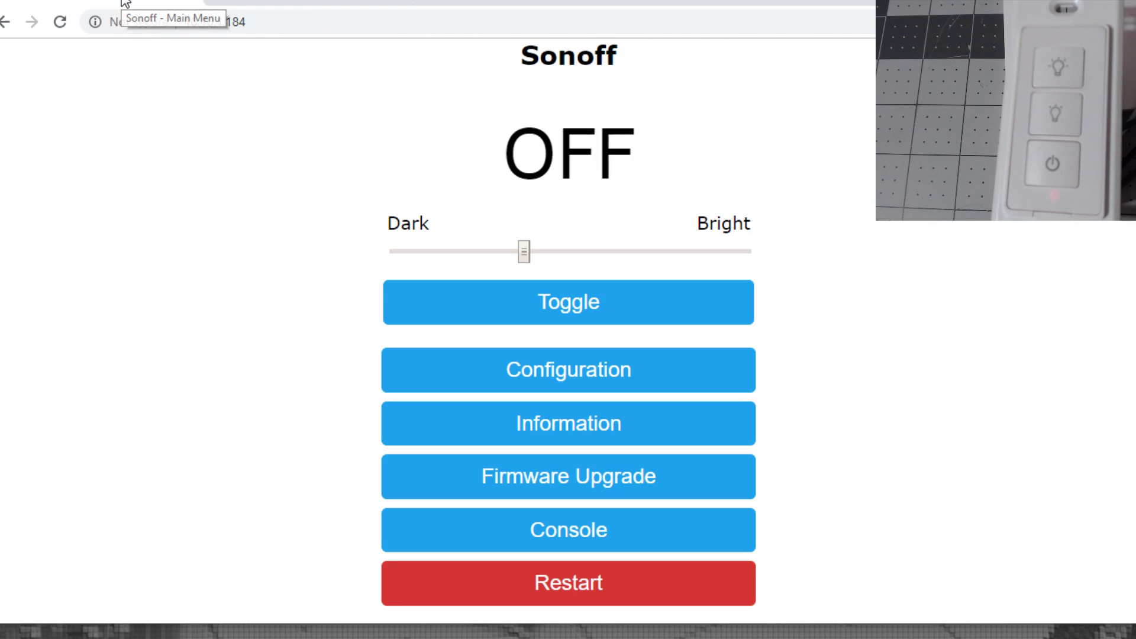
click(567, 536)
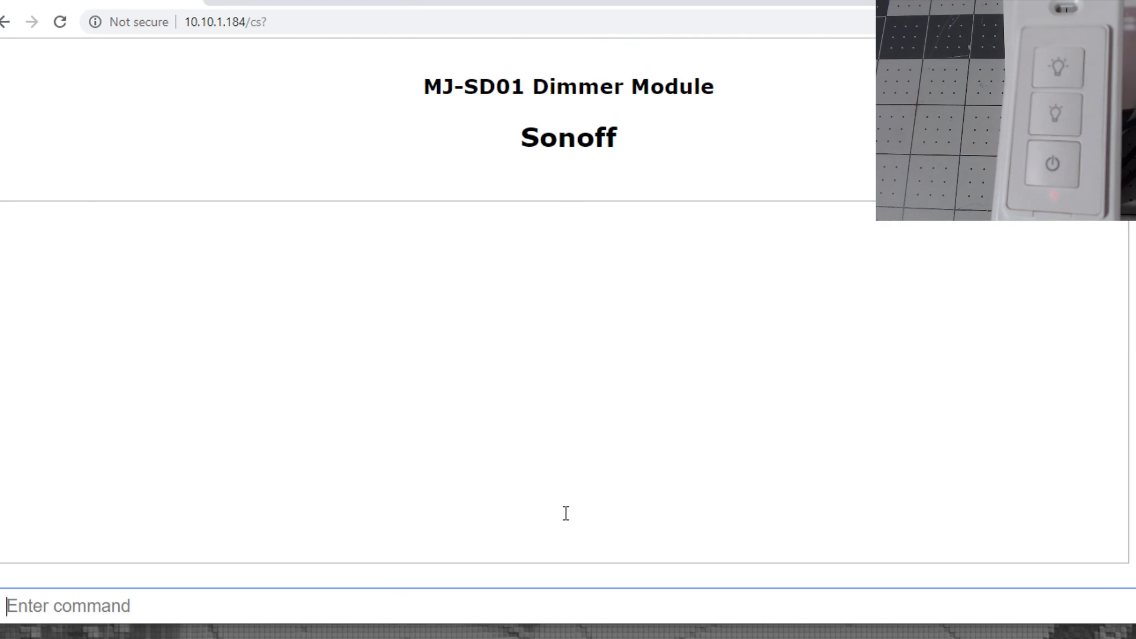
key(ctrl+v)
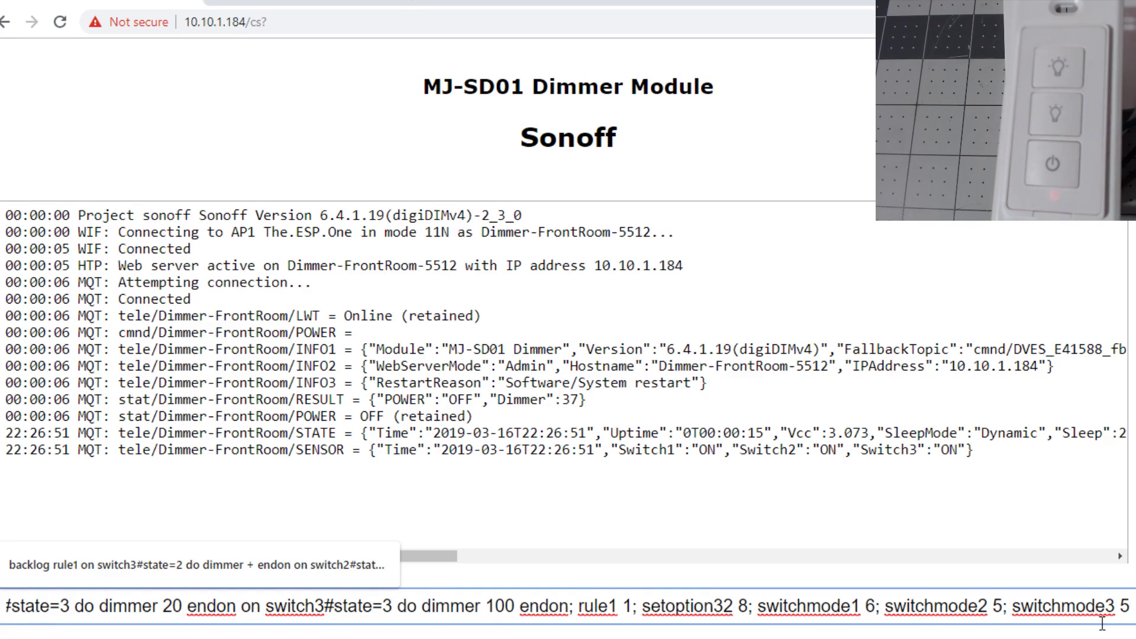
key(Return)
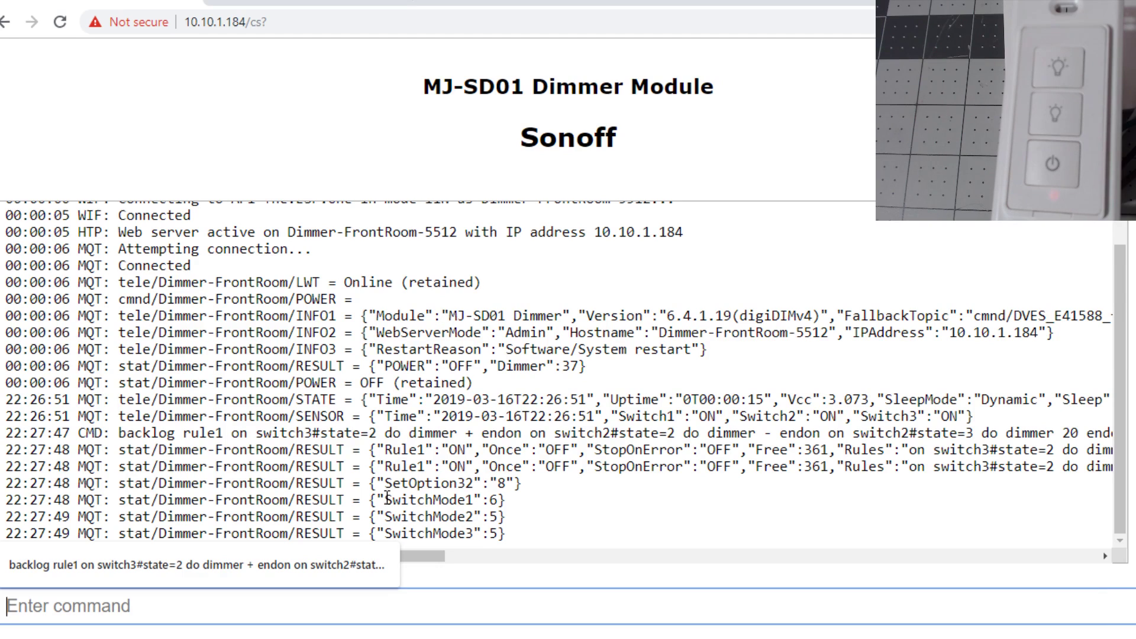
Highlight the README note saying switchmode3 should return a setting of 5.
click(324, 5)
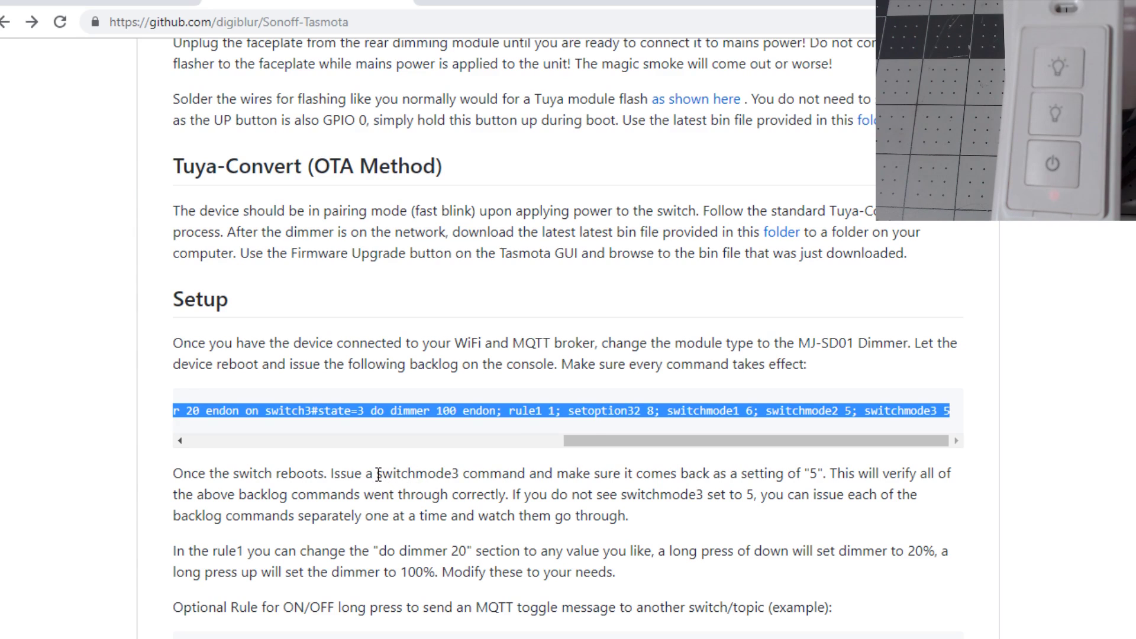
drag(379, 475, 822, 478)
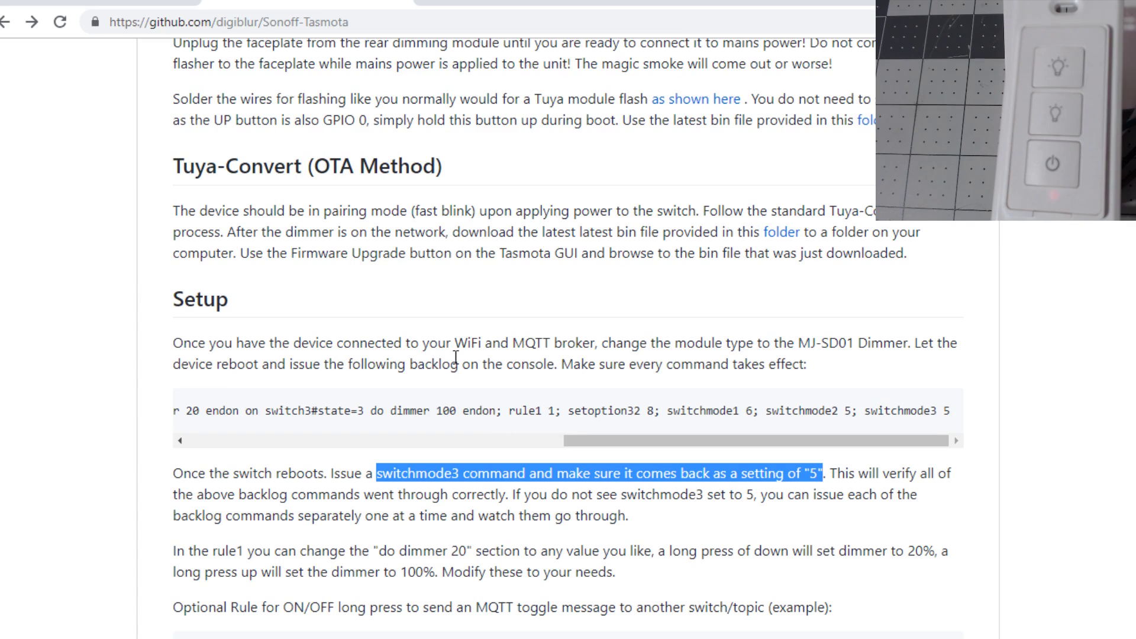
Run switchmode3 in the console and highlight its returned value 5.
click(136, 8)
text(swith)
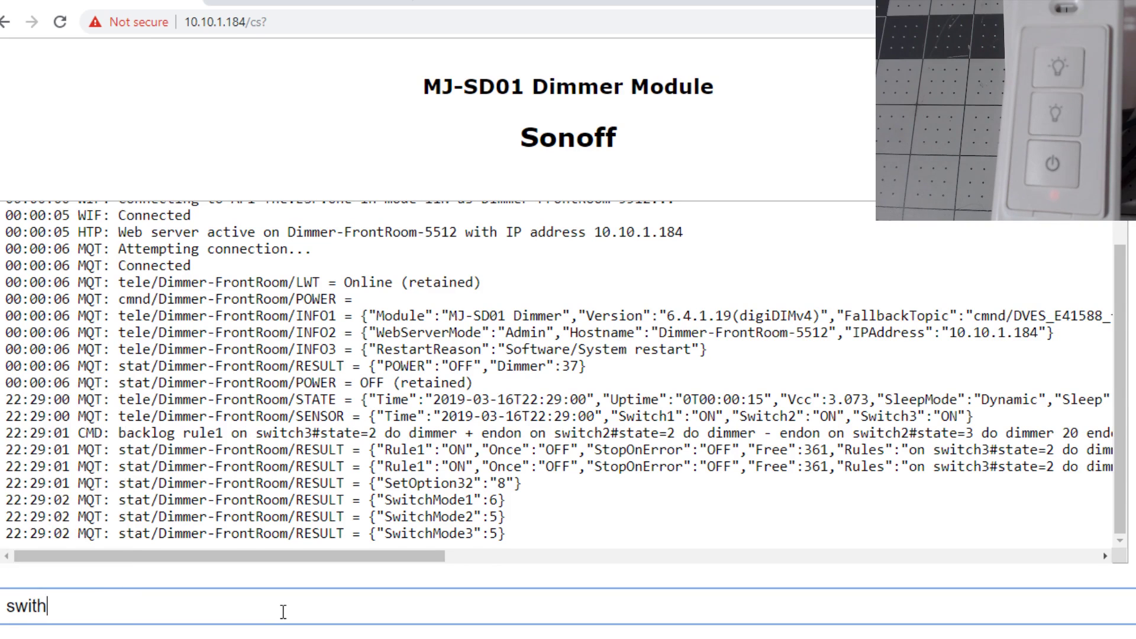
key(BackSpace)
text(chmode3)
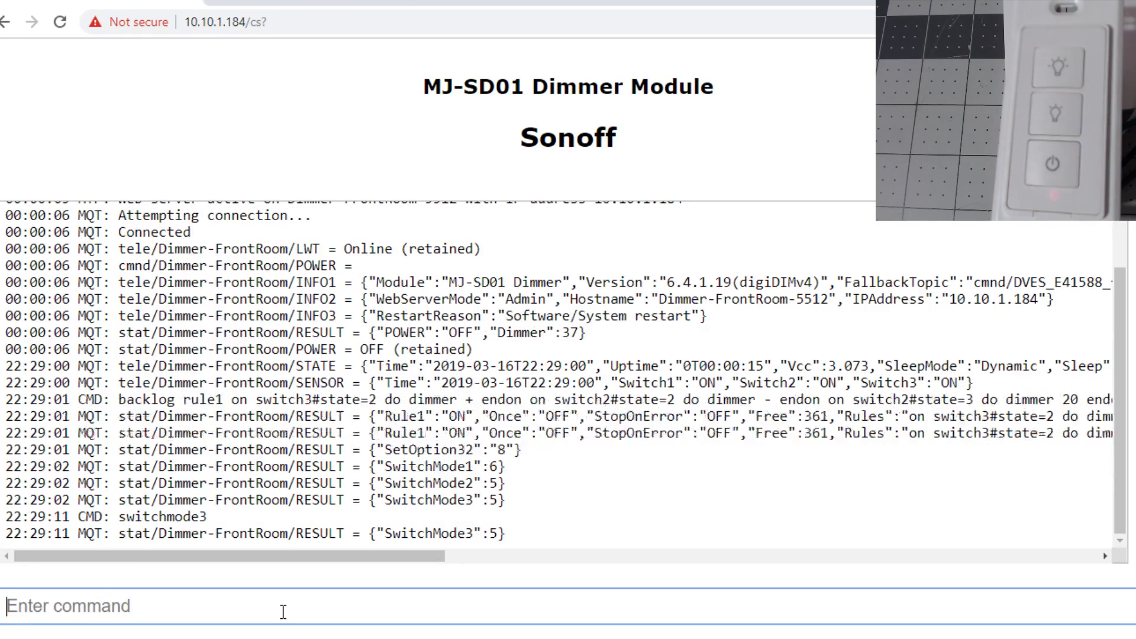
double_click(493, 533)
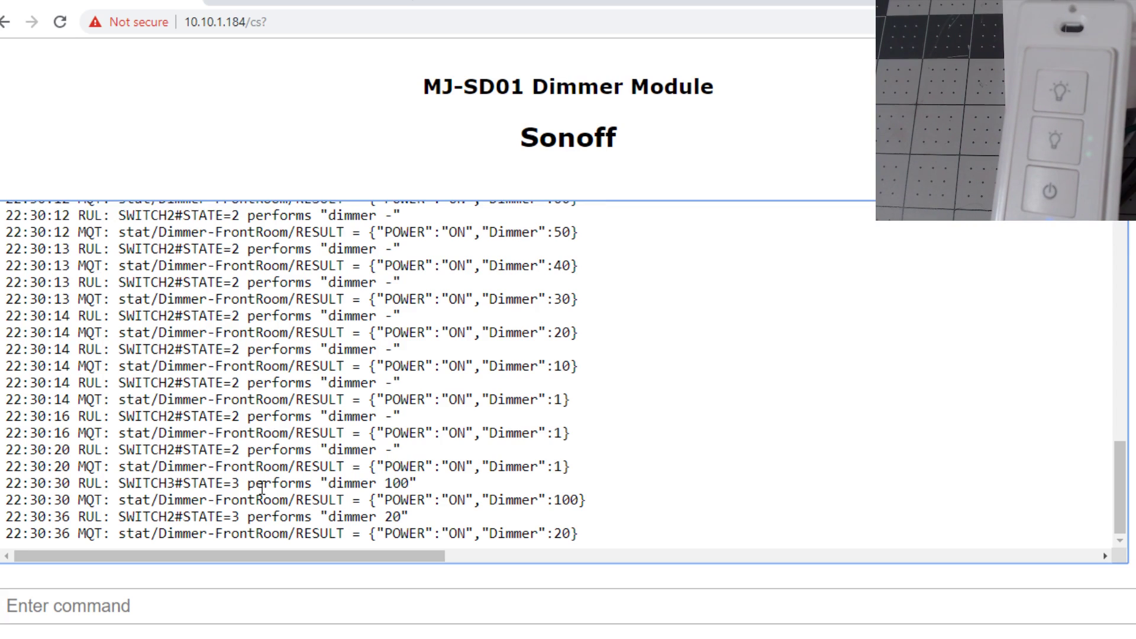
Query rule1, note its switch2#state=3, dimmer 20 and dimmer 100 parts, and copy the rule text.
click(237, 603)
text(ru)
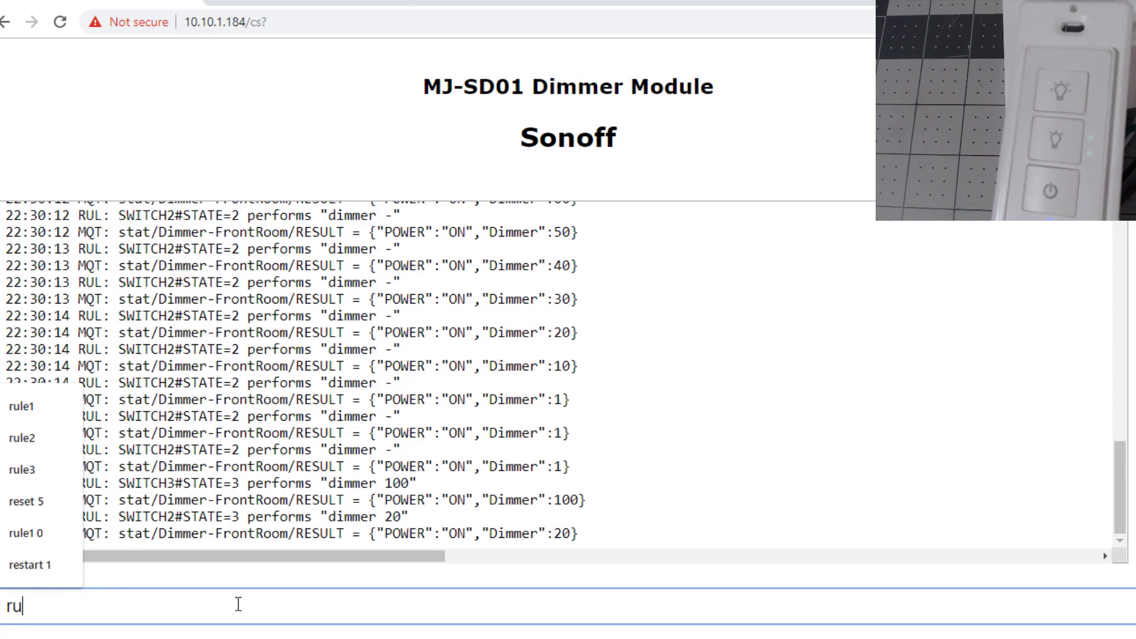
text(le1)
key(Return)
drag(393, 558, 826, 558)
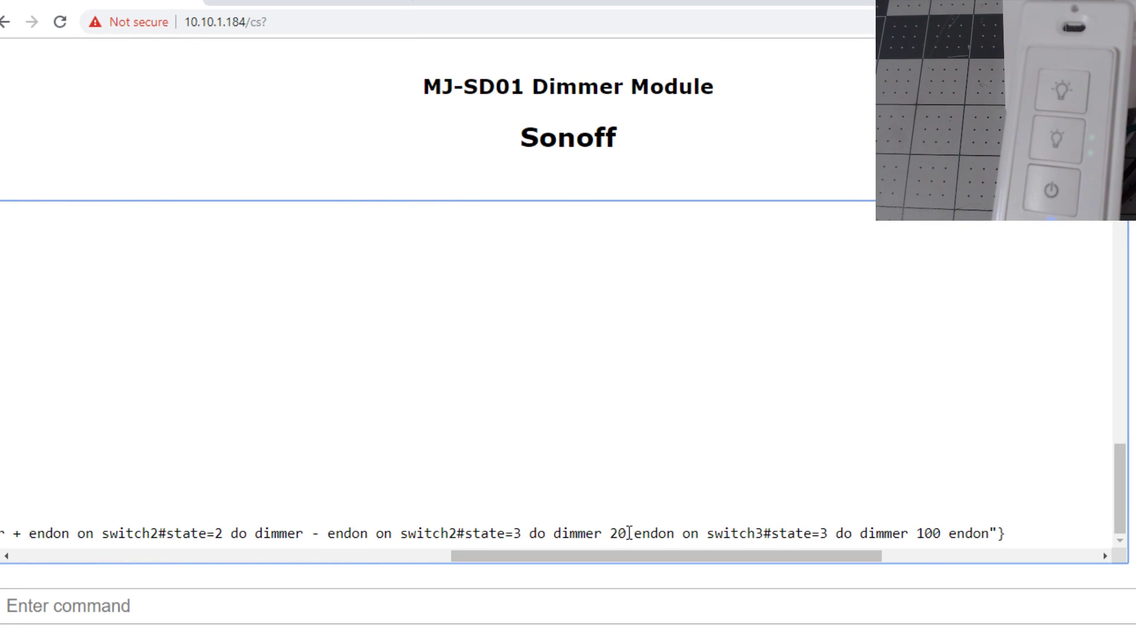
drag(400, 534, 521, 536)
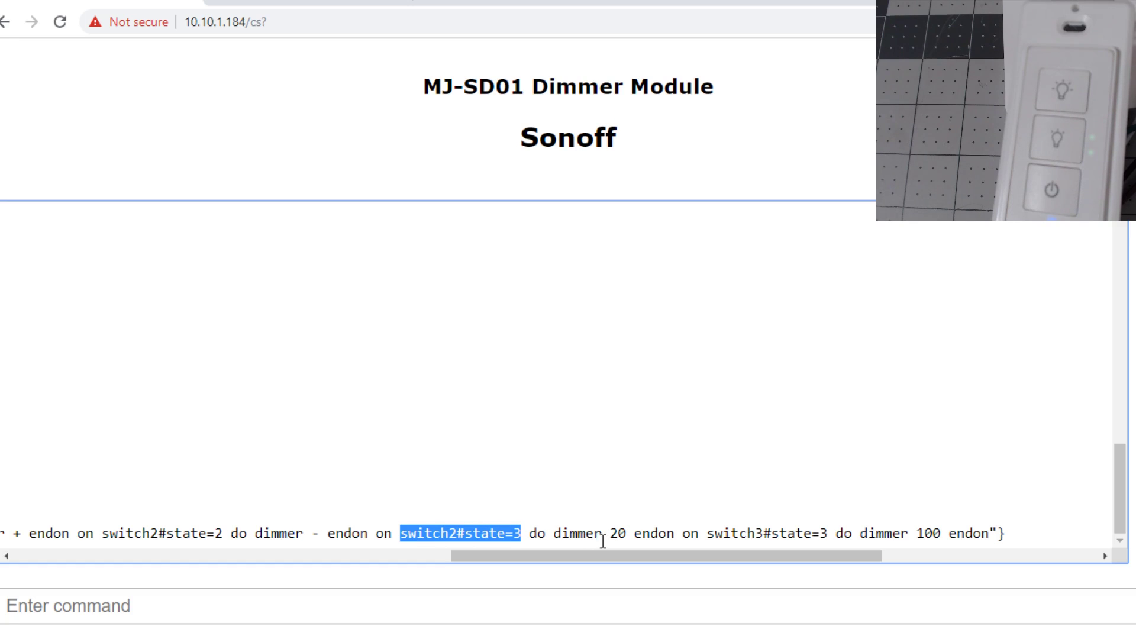
drag(611, 534, 627, 535)
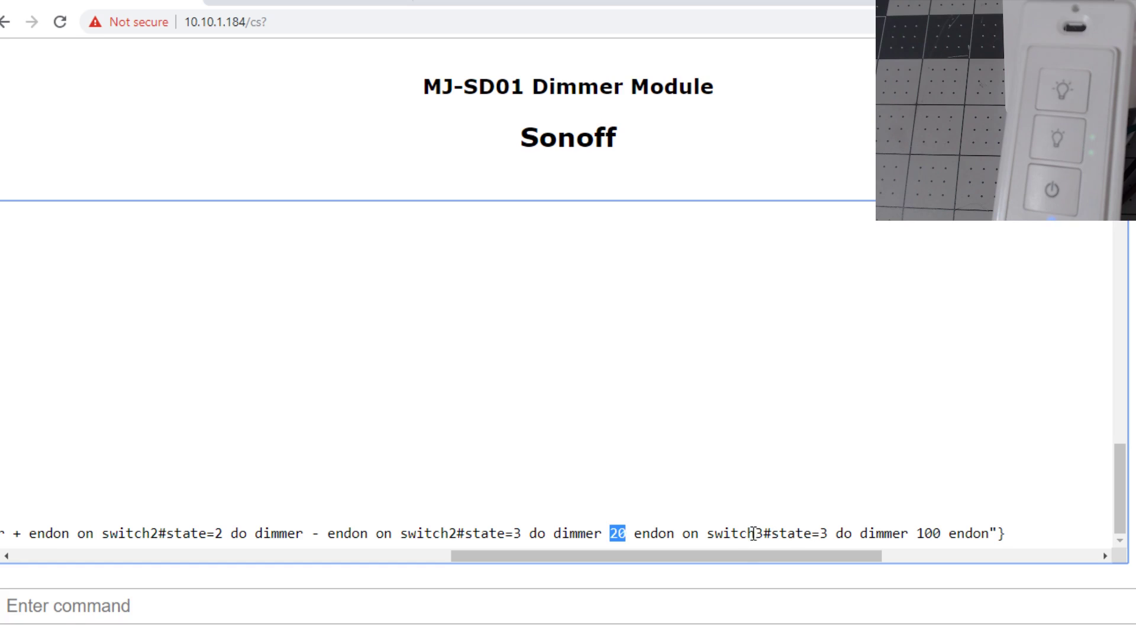
drag(860, 534, 941, 536)
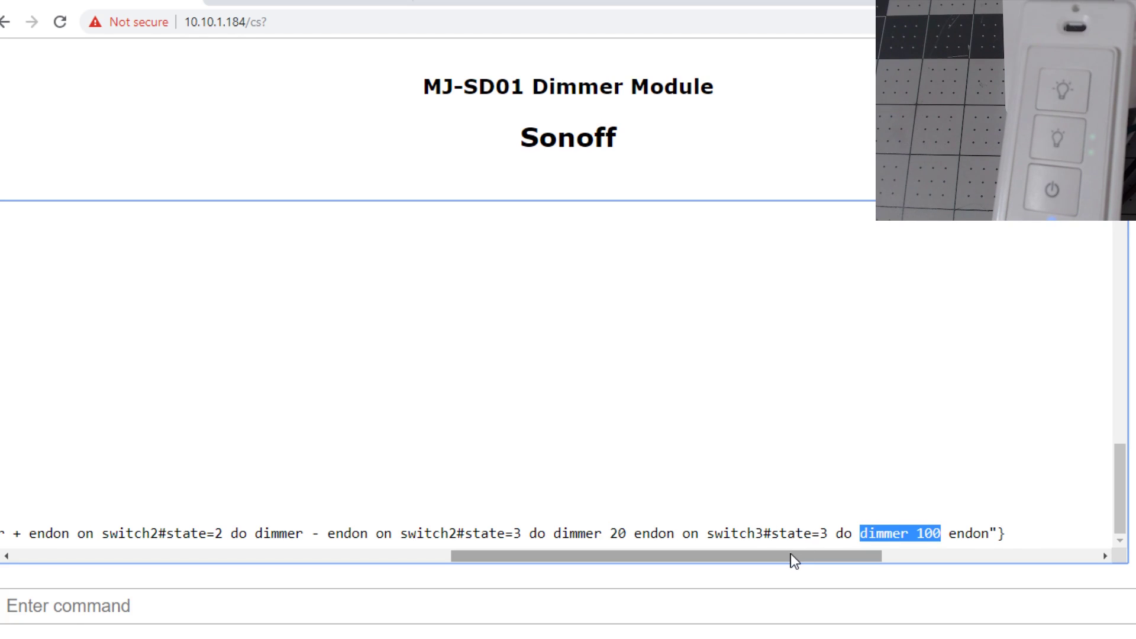
drag(791, 555, 944, 539)
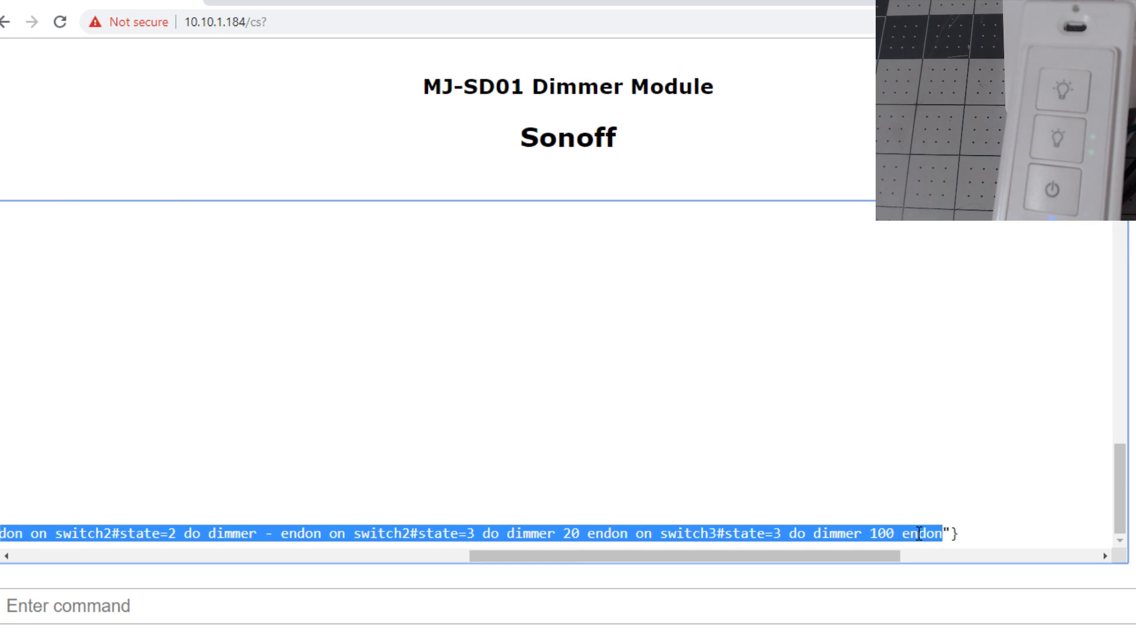
right_click(919, 533)
click(937, 546)
Resend rule1 with dimmer 100 changed to 75 and dimmer 20 changed to 35.
click(715, 598)
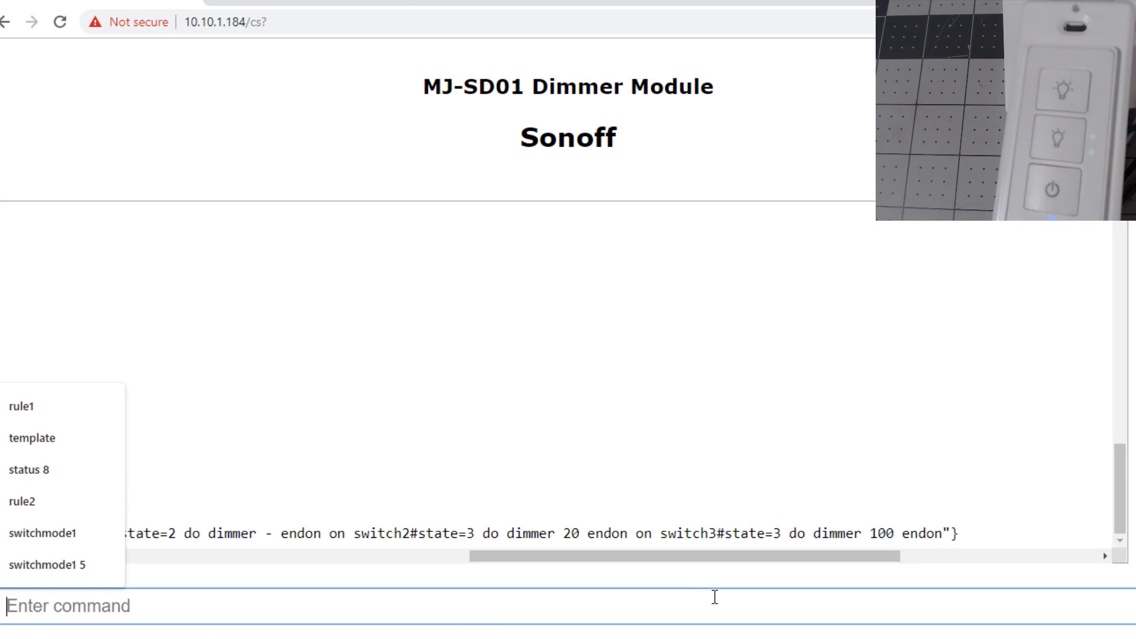
text(rule1)
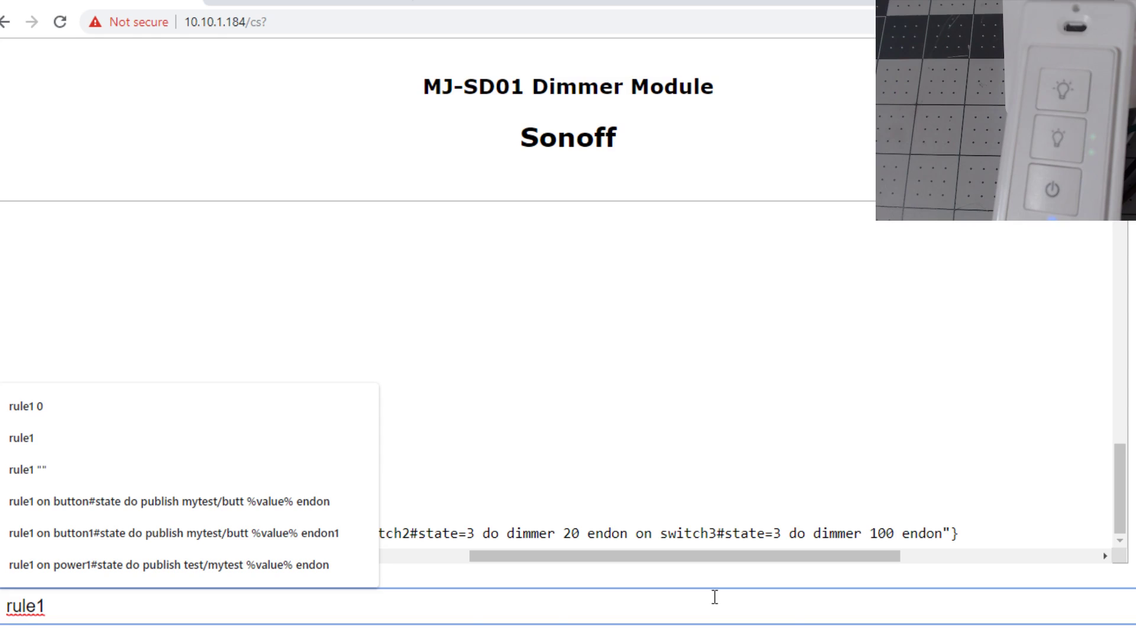
key(ctrl+v)
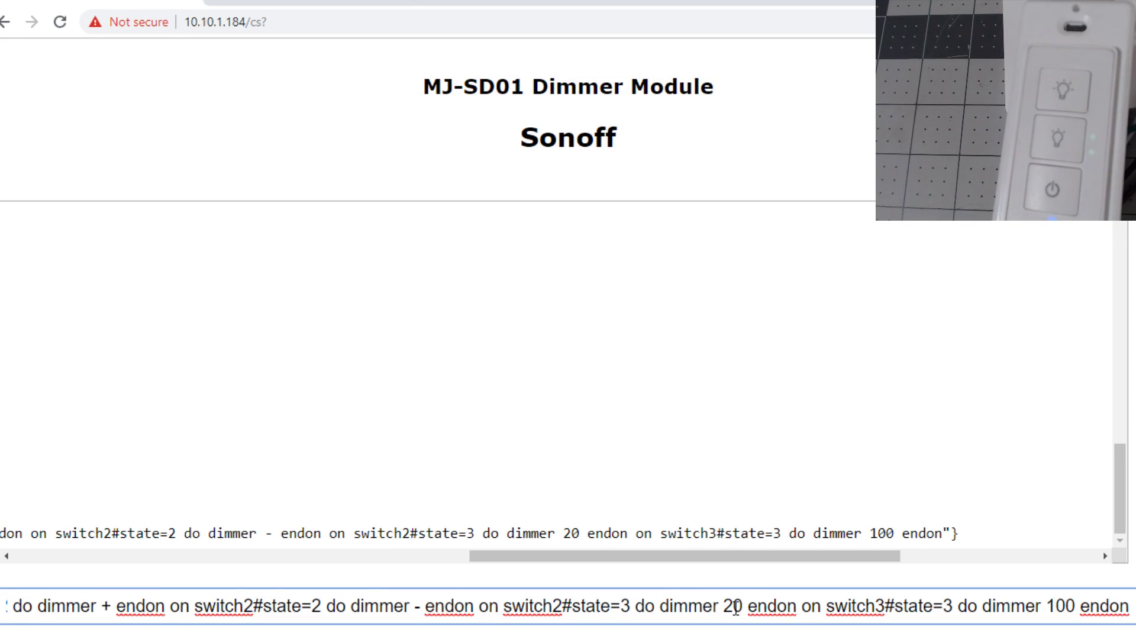
drag(724, 607, 744, 607)
drag(1046, 607, 1078, 608)
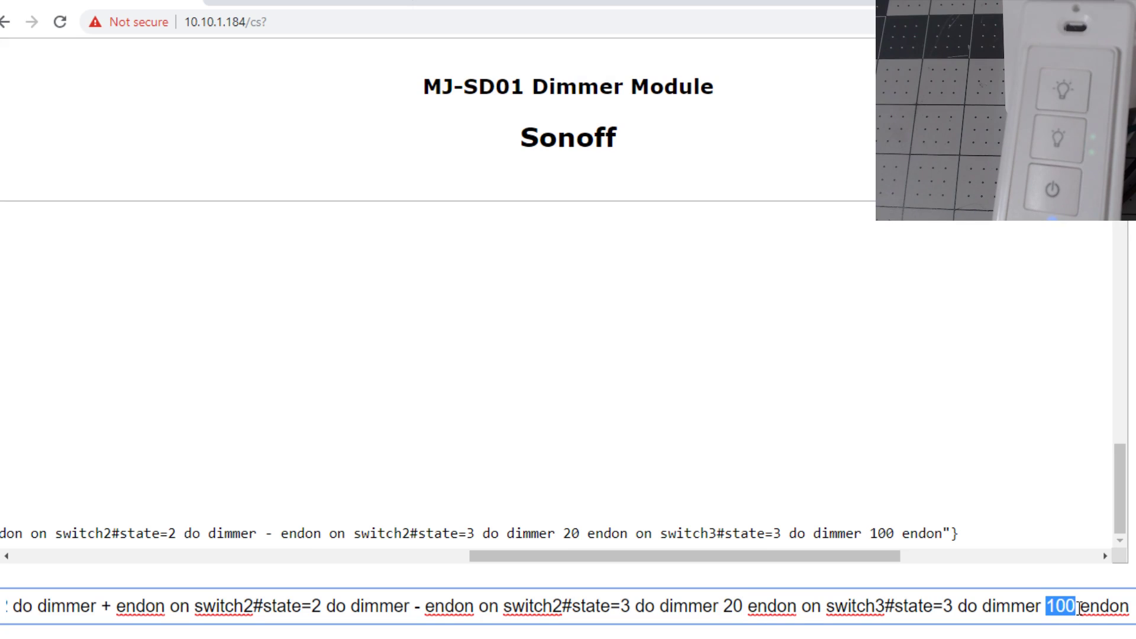
text(75)
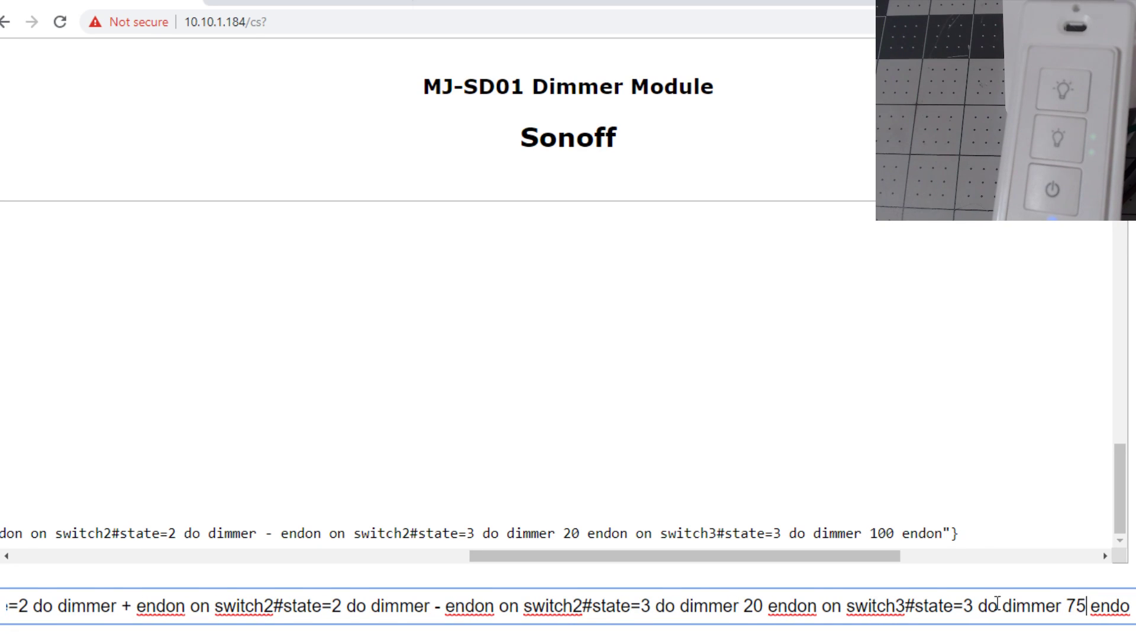
drag(745, 608, 761, 607)
text(35)
key(ctrl+Right)
key(ctrl+Right)
key(ctrl+Right)
key(ctrl+Right)
key(Return)
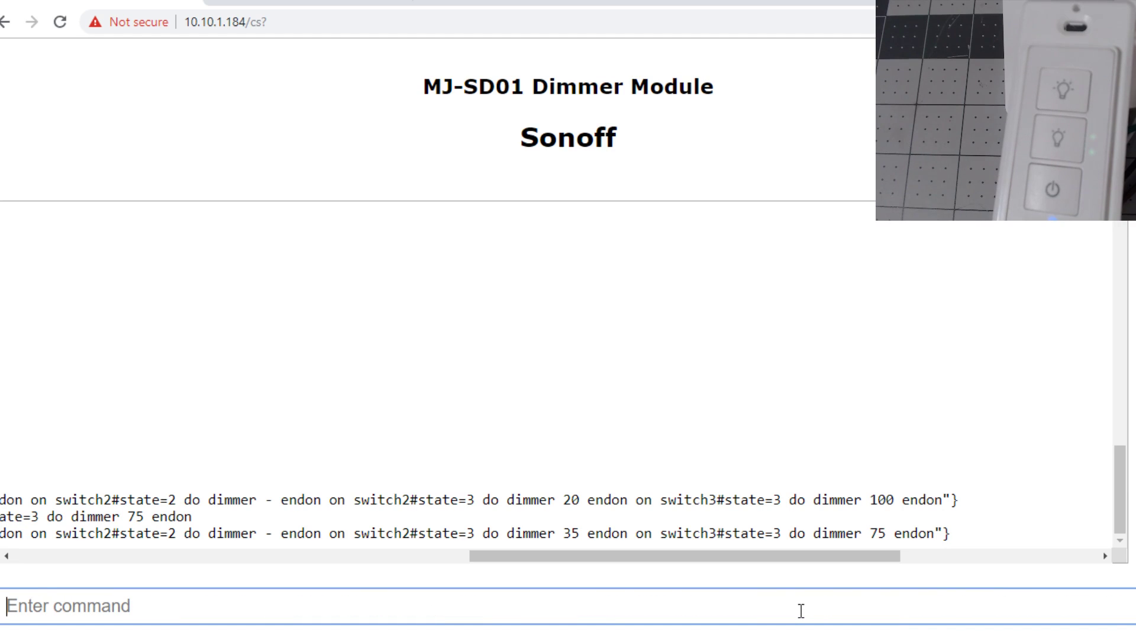
Confirm in the console log that Rule3 is on, then bring lights.yaml to the front.
click(86, 558)
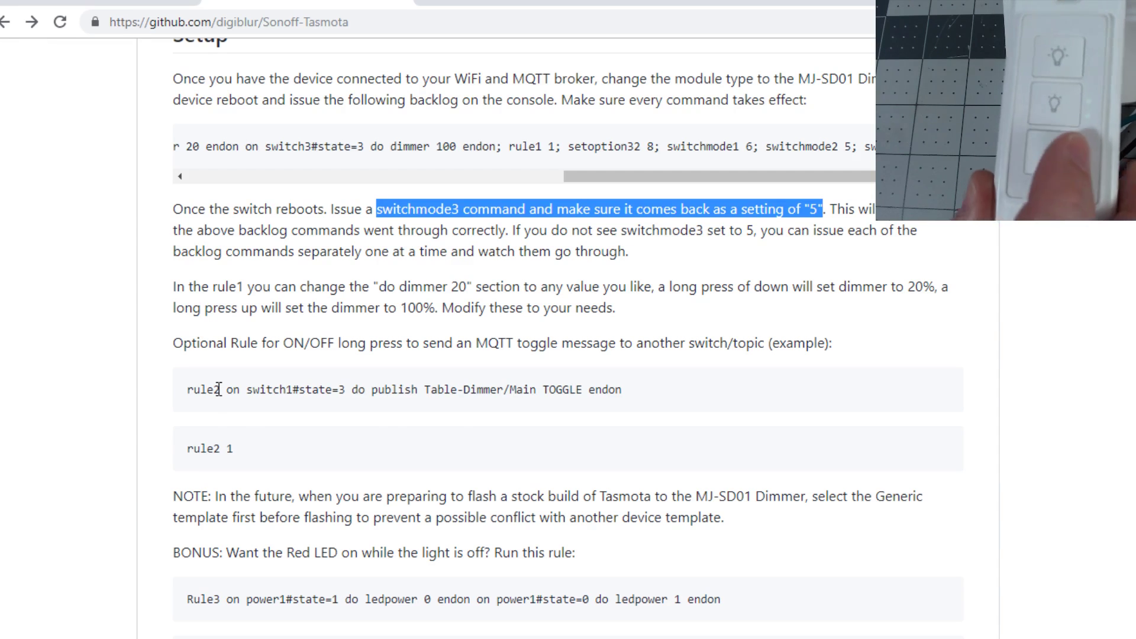
key(ctrl+Tab)
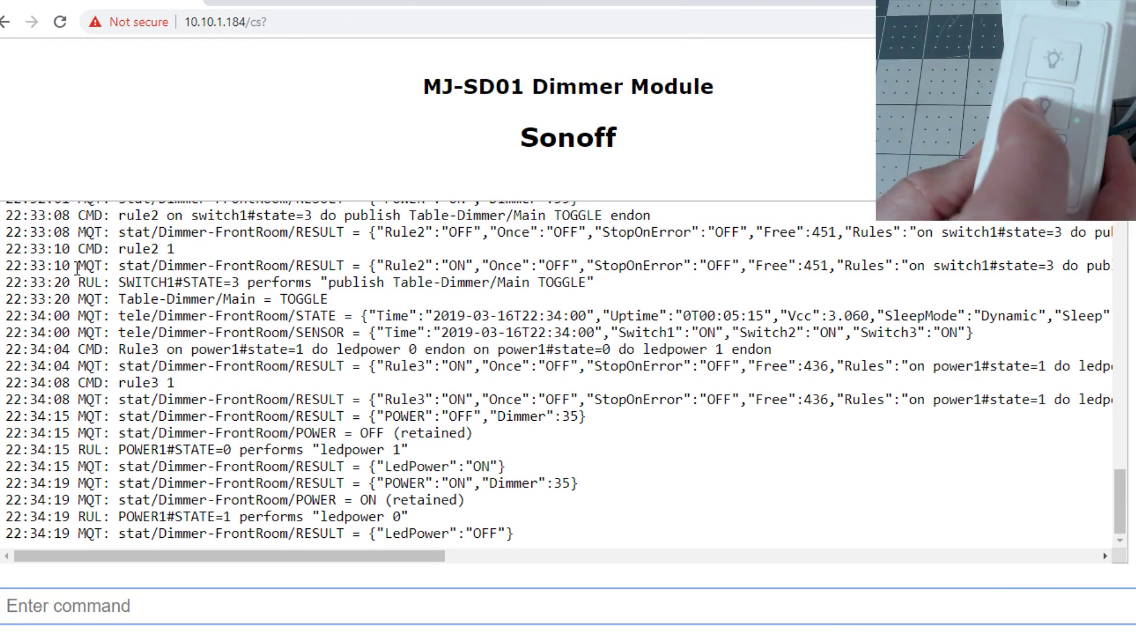
key(alt+Tab)
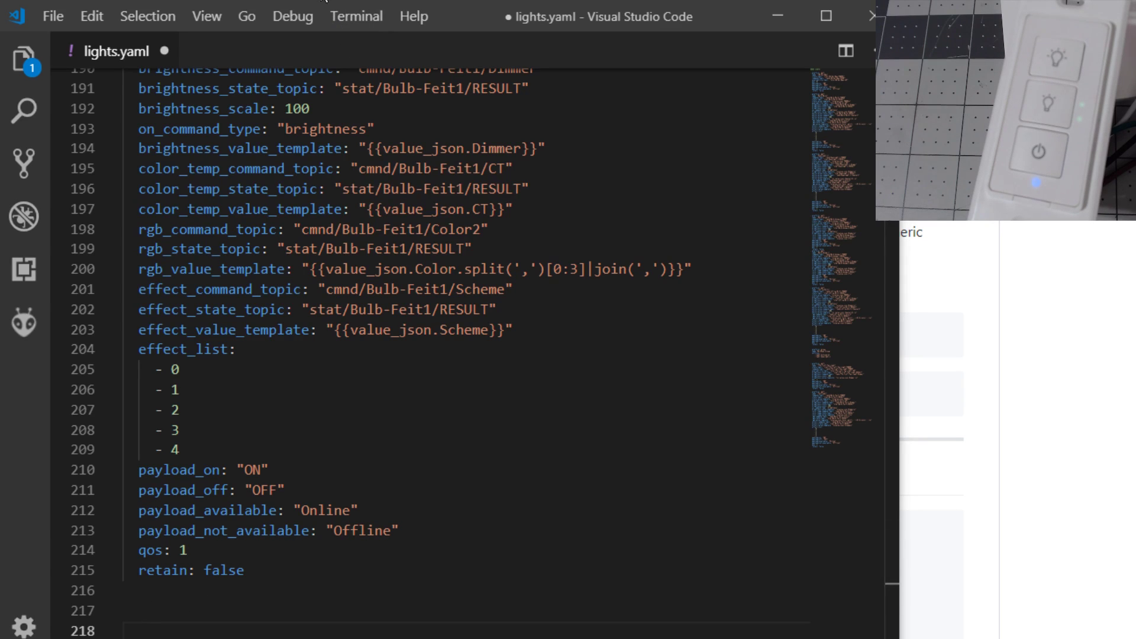
Copy the sample MQTT light YAML block from the GitHub setup instructions.
key(alt+Tab)
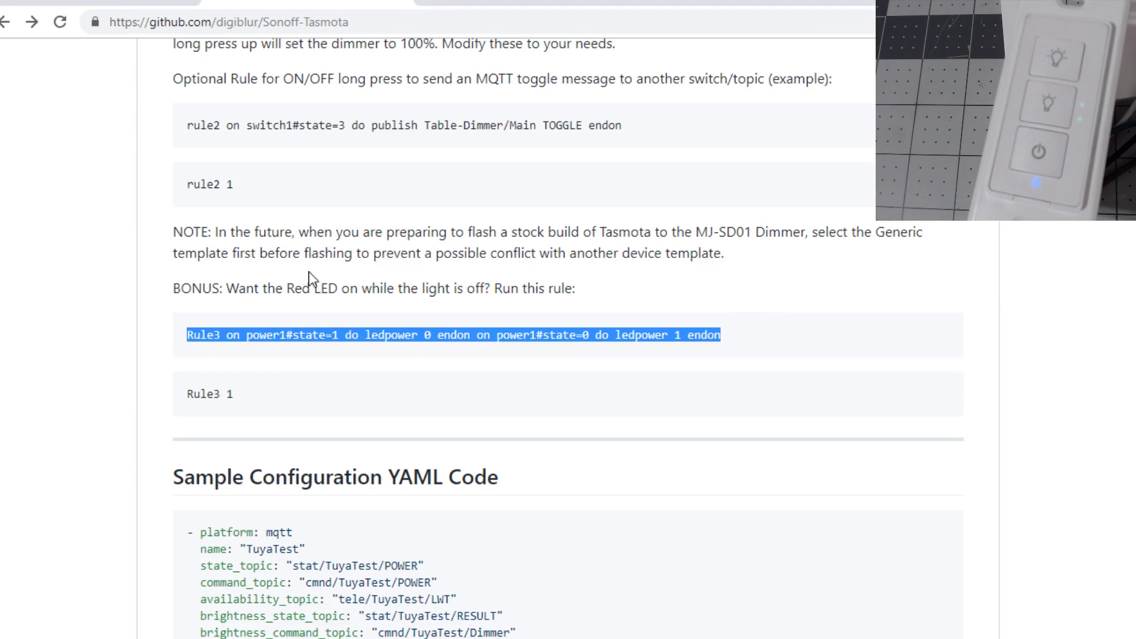
scroll(314, 317, down, 2)
scroll(317, 319, down, 3)
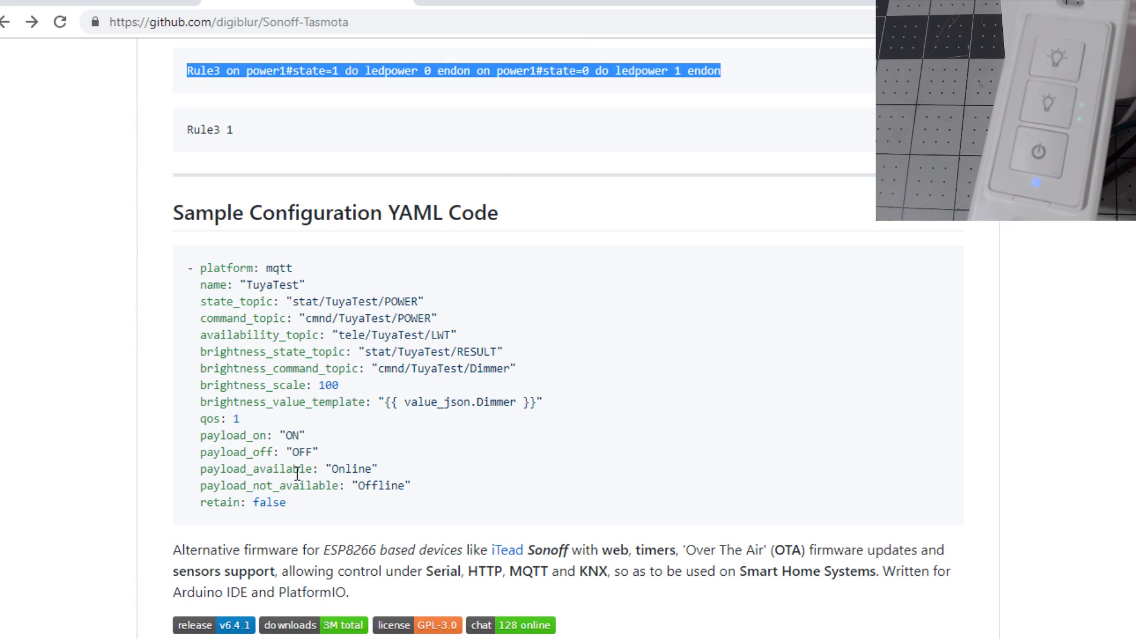
drag(296, 506, 183, 272)
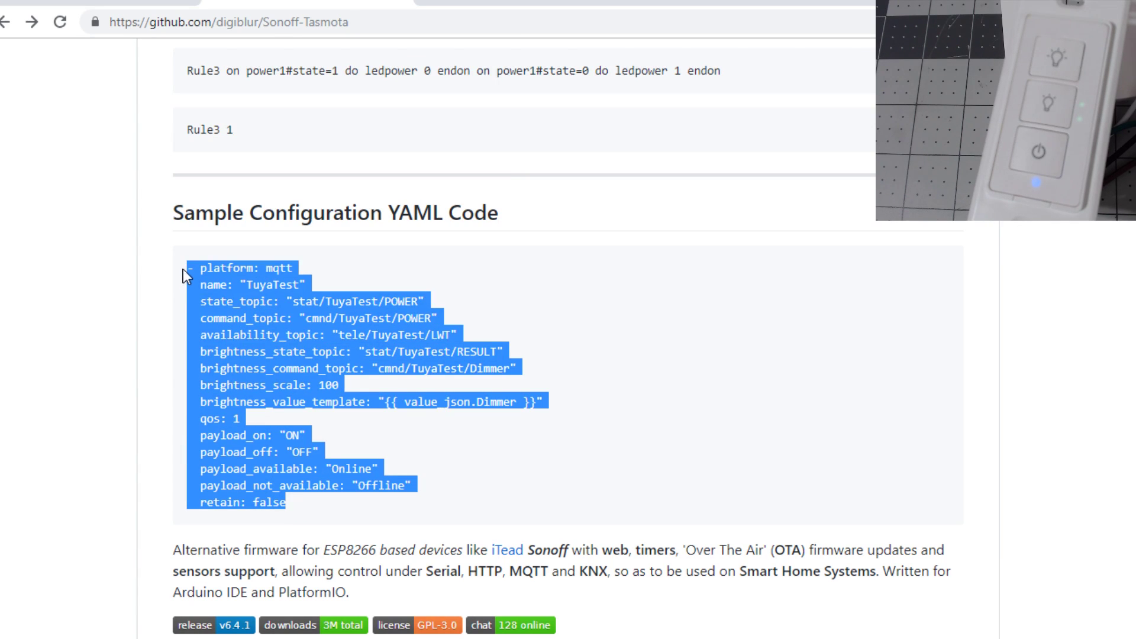
right_click(234, 271)
click(252, 291)
Paste the sample entry at line 217 of lights.yaml and rename it 'Tessan Dimmer'.
key(alt+Tab)
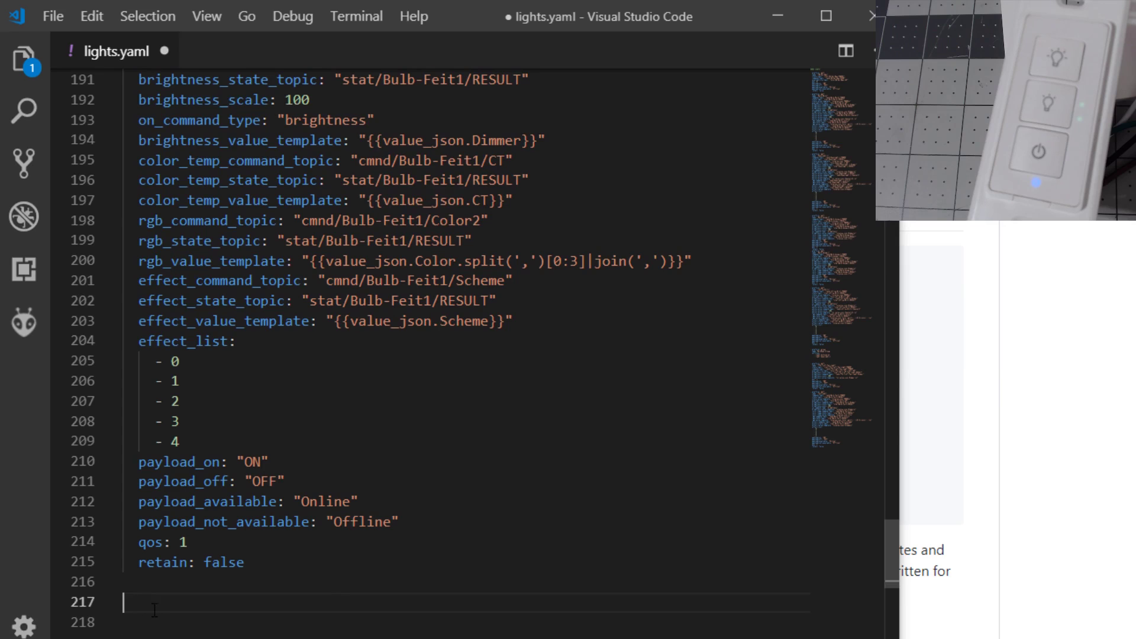
key(ctrl+v)
scroll(235, 339, down, 1)
double_click(230, 308)
text(Tessan Dimmer)
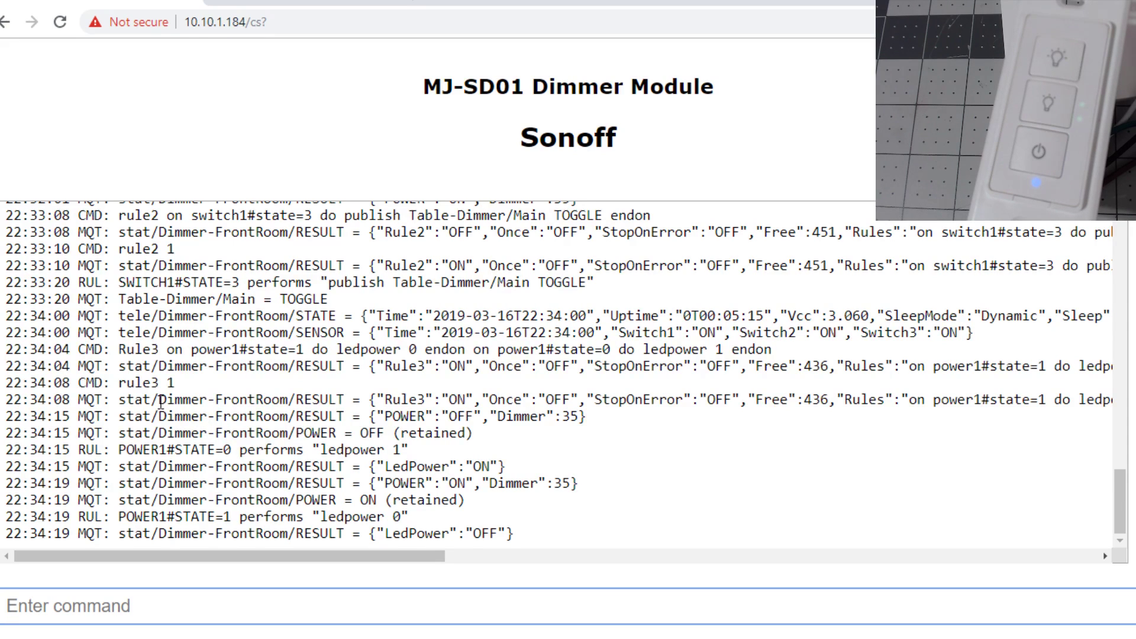
Replace TuyaTest with the Dimmer-FrontRoom topic on lines 219–223 of the entry.
drag(160, 402, 288, 406)
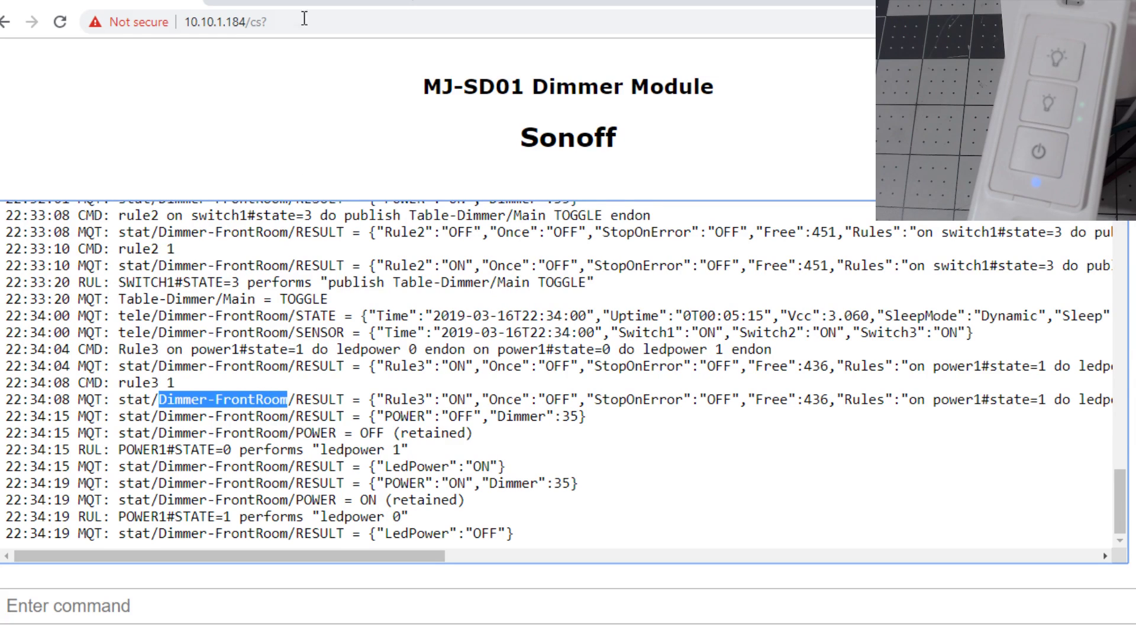
key(alt+Tab)
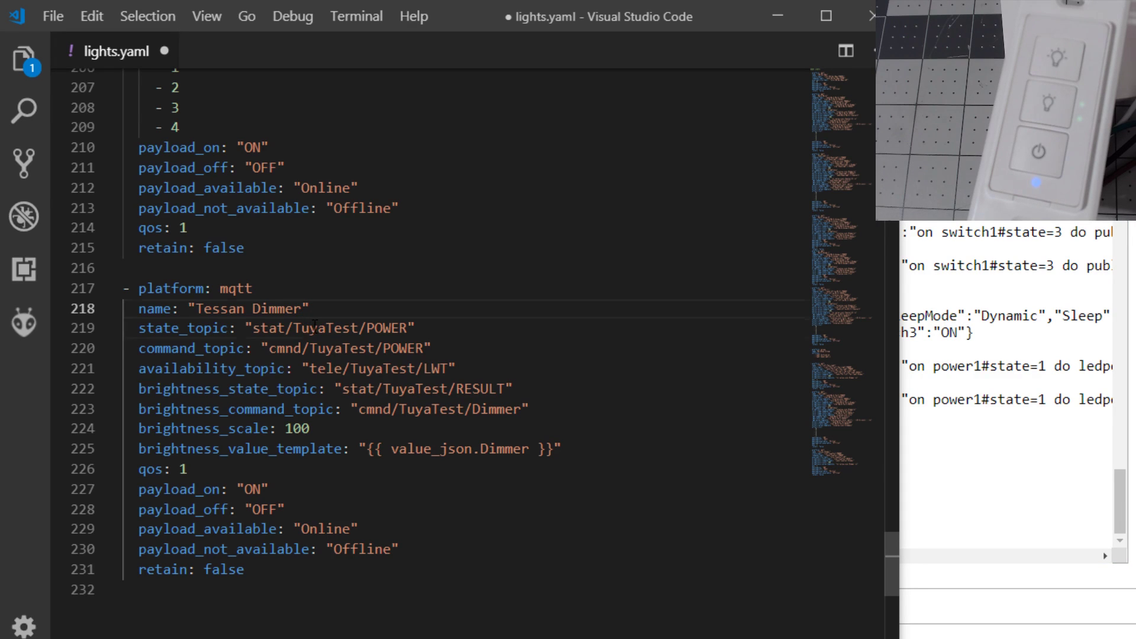
double_click(314, 327)
key(ctrl+v)
double_click(343, 349)
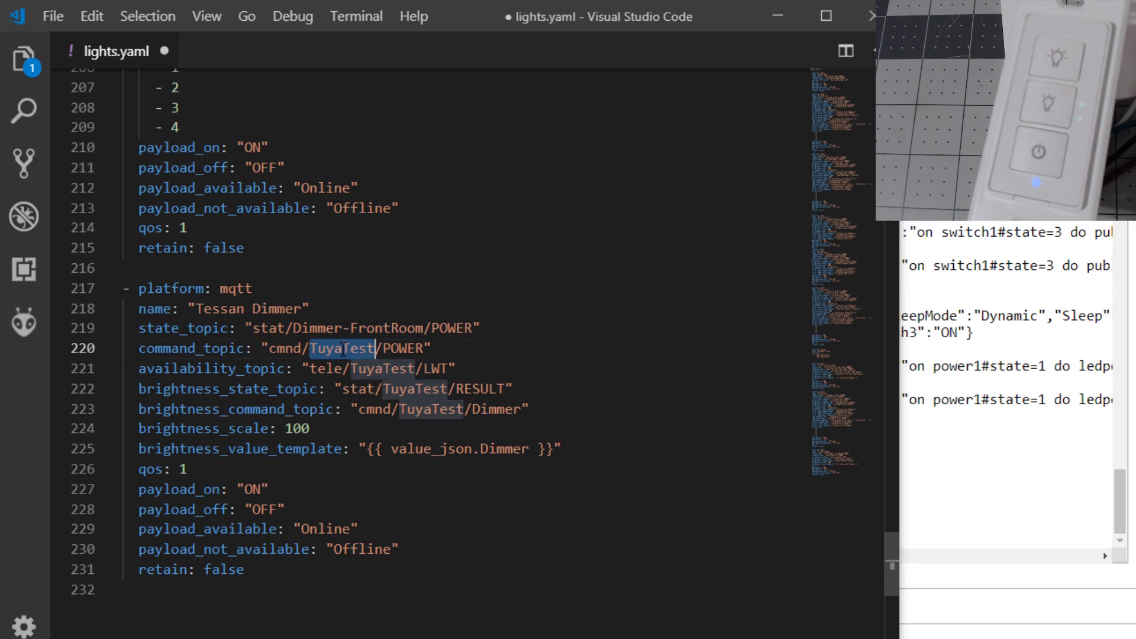
key(ctrl+v)
double_click(376, 368)
key(ctrl+v)
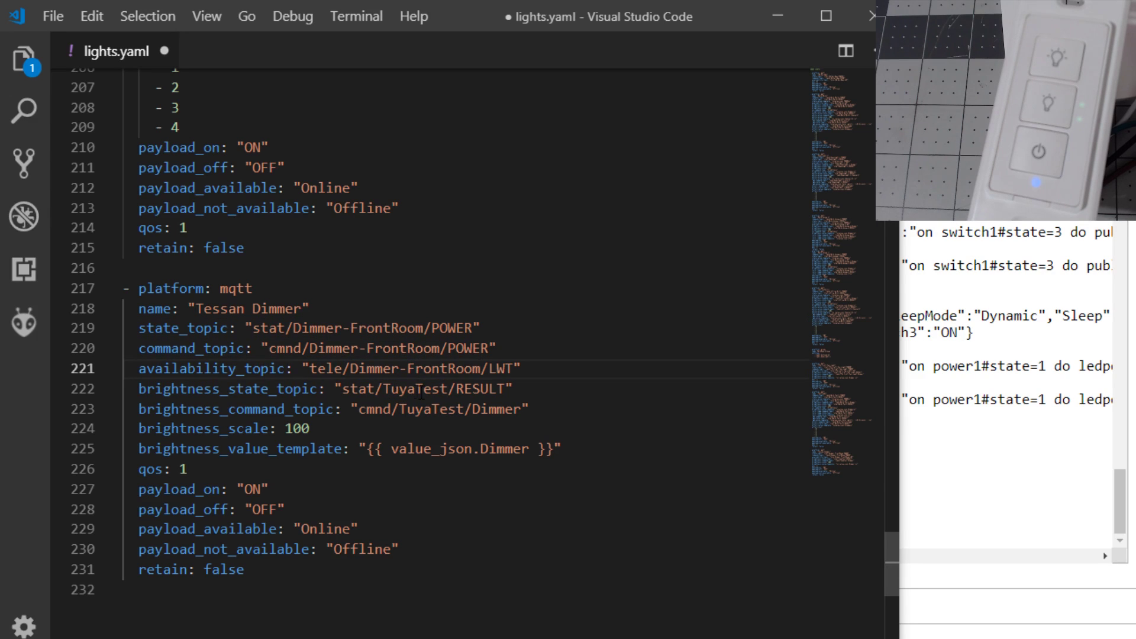
double_click(420, 389)
key(ctrl+v)
double_click(432, 408)
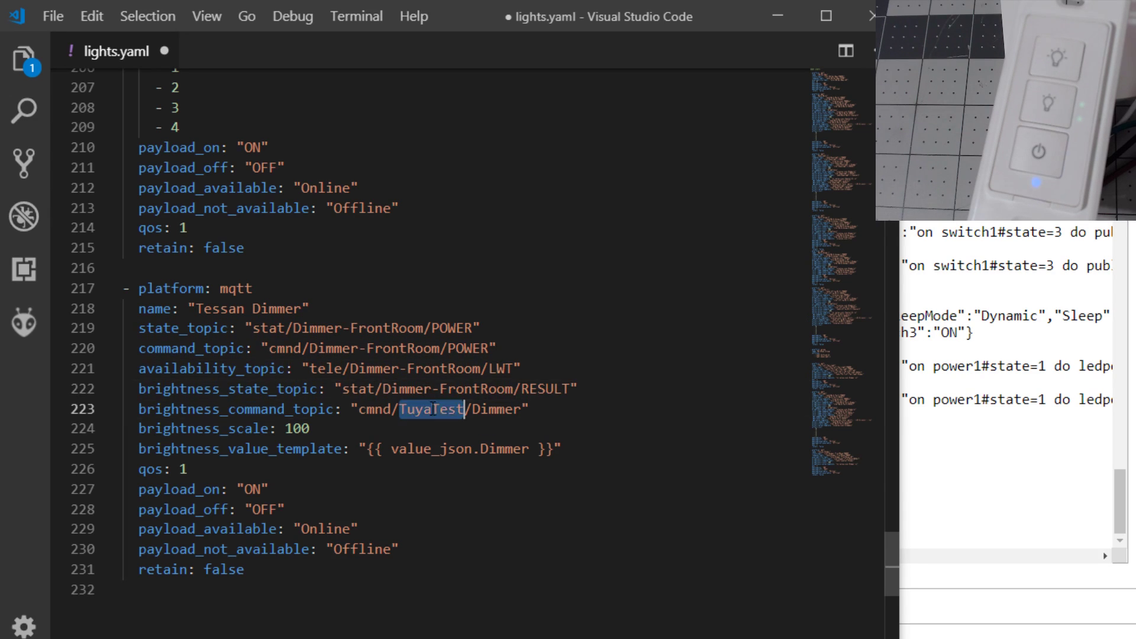
key(ctrl+v)
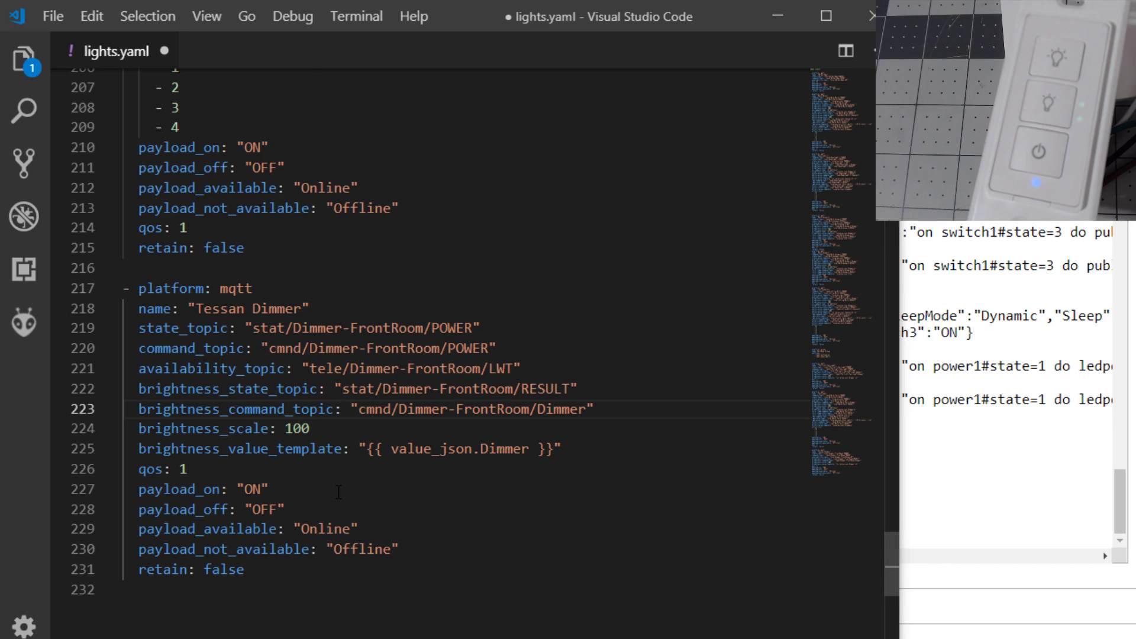
Save lights.yaml and switch over to Home Assistant.
click(52, 16)
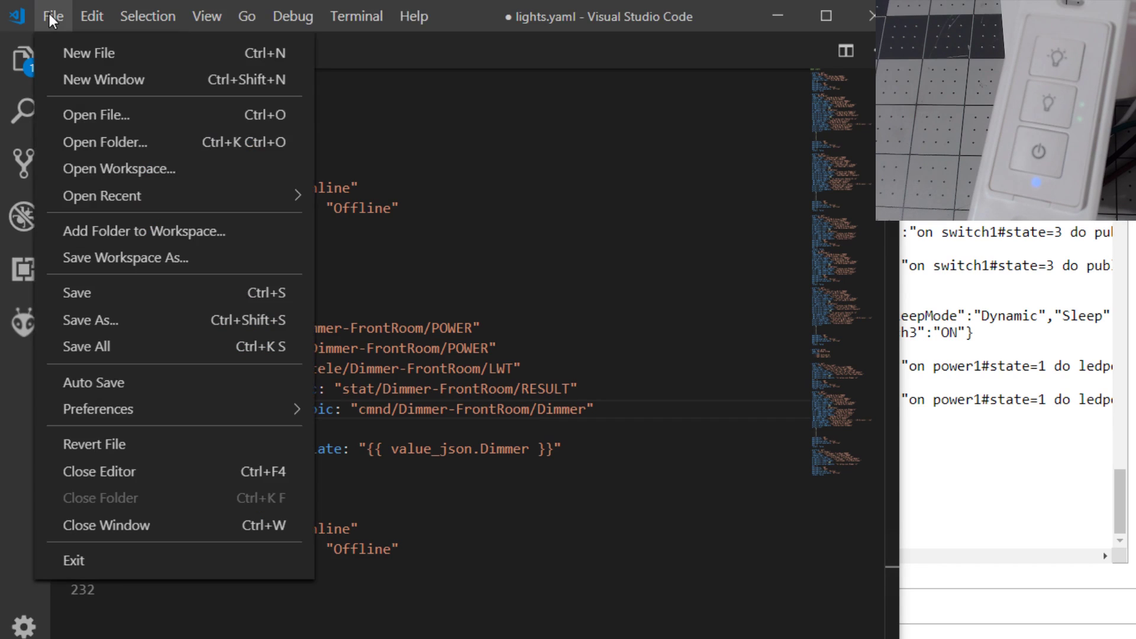
click(91, 292)
key(alt+Tab)
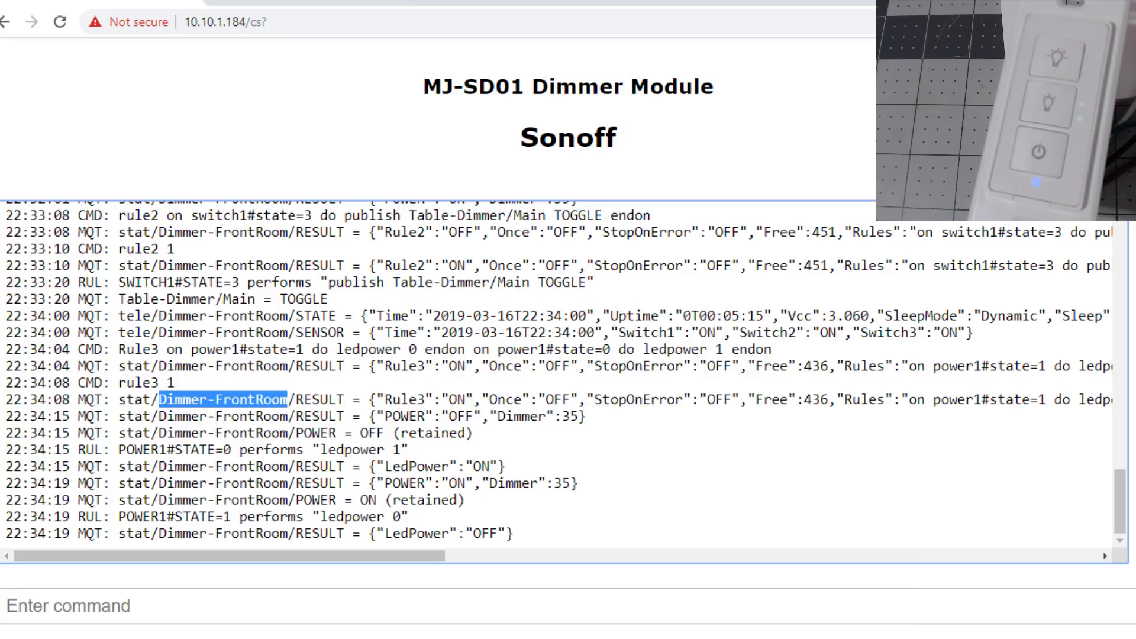
key(alt+Tab)
Run Check Config on Home Assistant's Configuration and Server Control page.
click(690, 459)
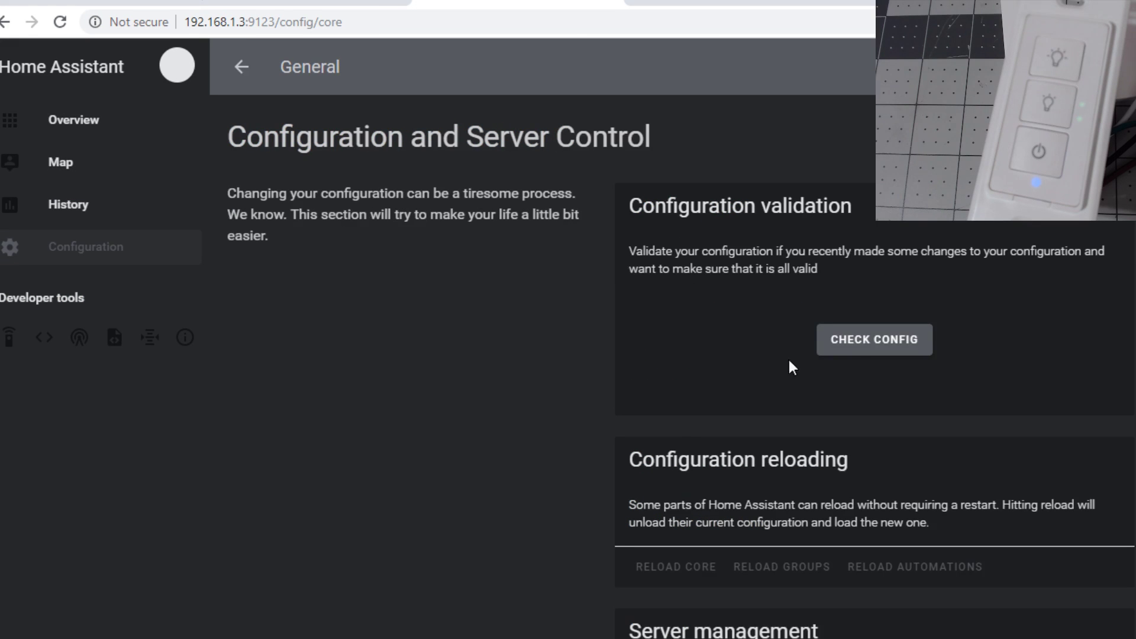
click(866, 347)
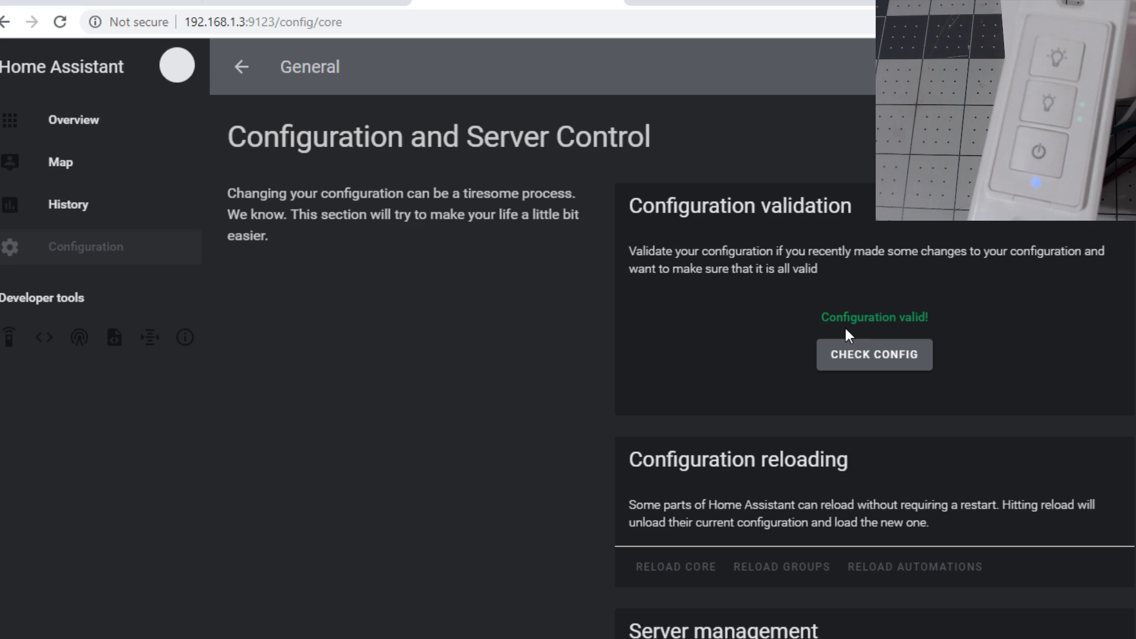
scroll(764, 364, down, 2)
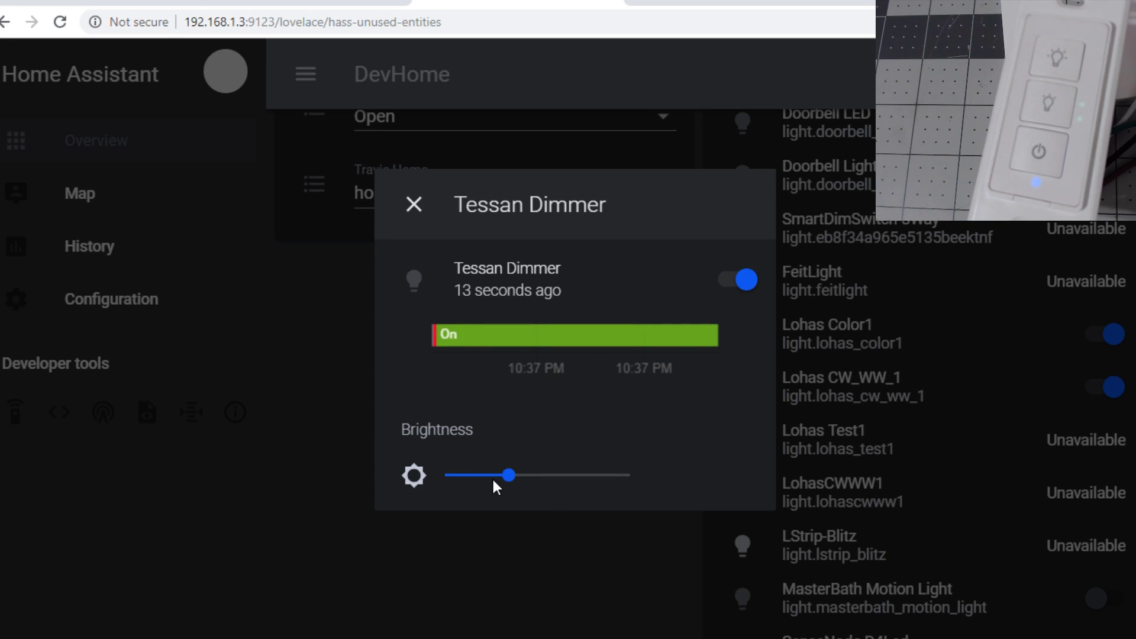
Move the Tessan Dimmer brightness slider down and up several times, then switch it off.
drag(496, 477, 477, 478)
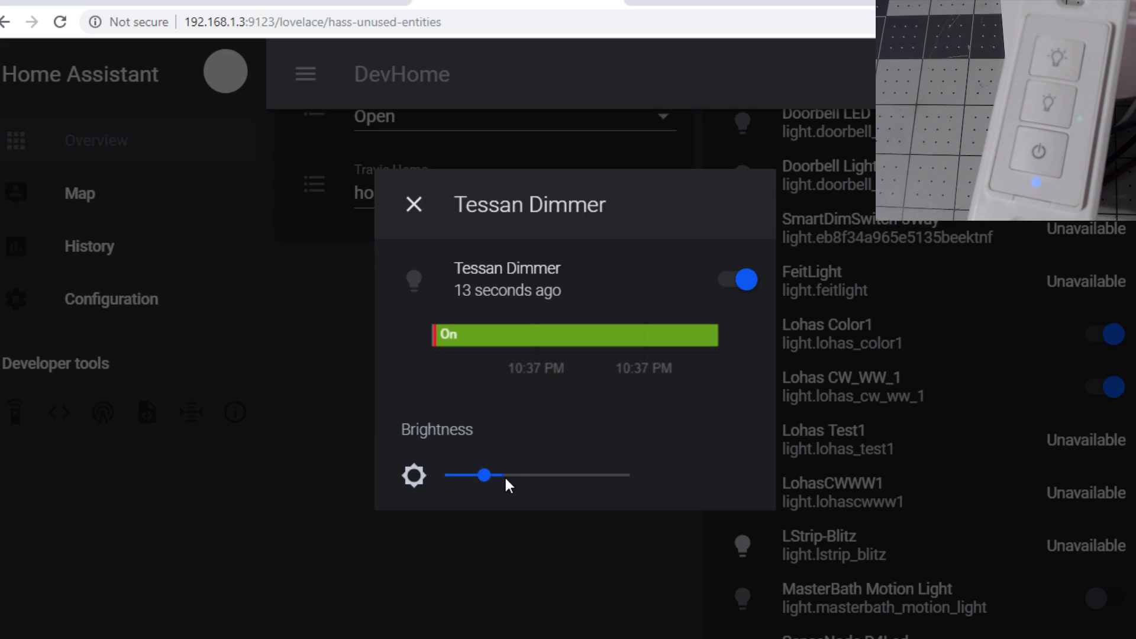
click(554, 476)
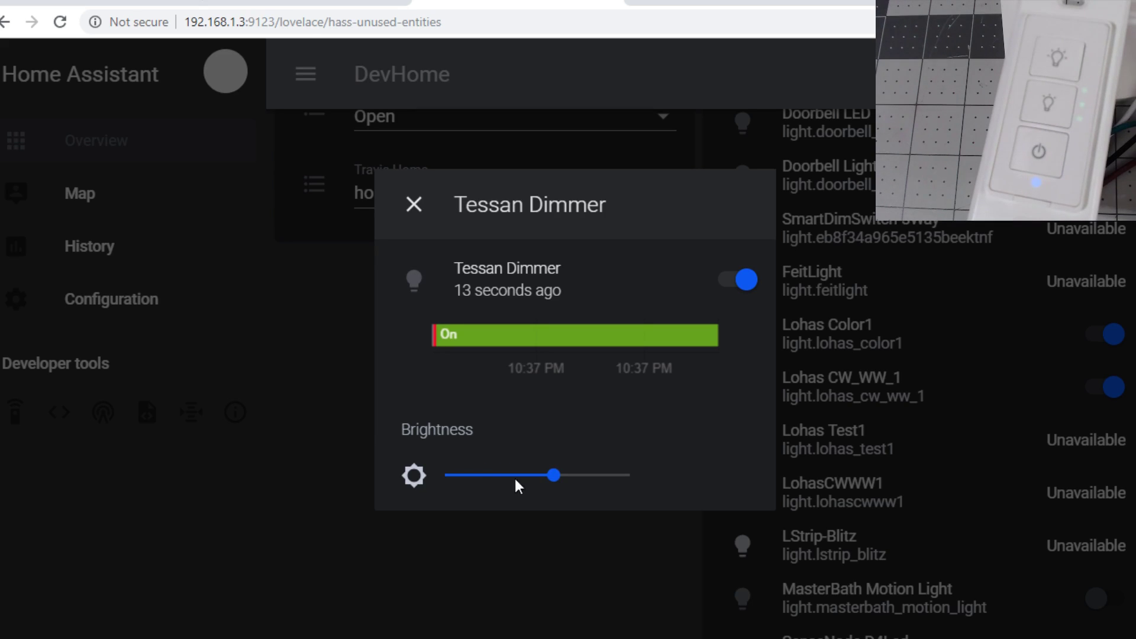
drag(514, 478, 454, 475)
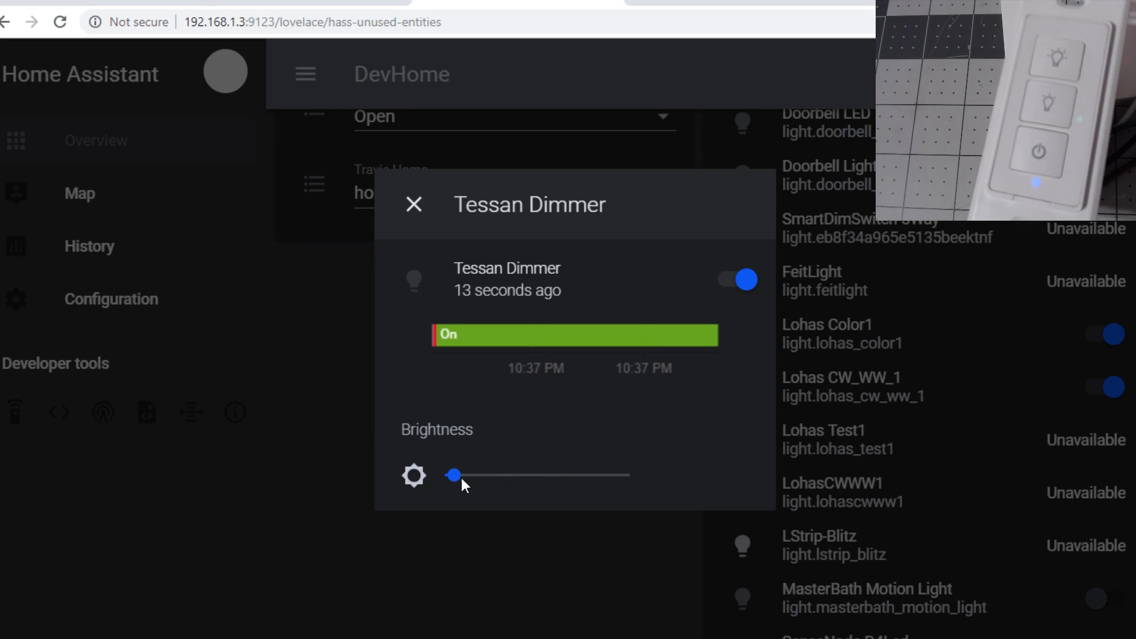
click(537, 477)
drag(536, 476, 465, 477)
click(747, 280)
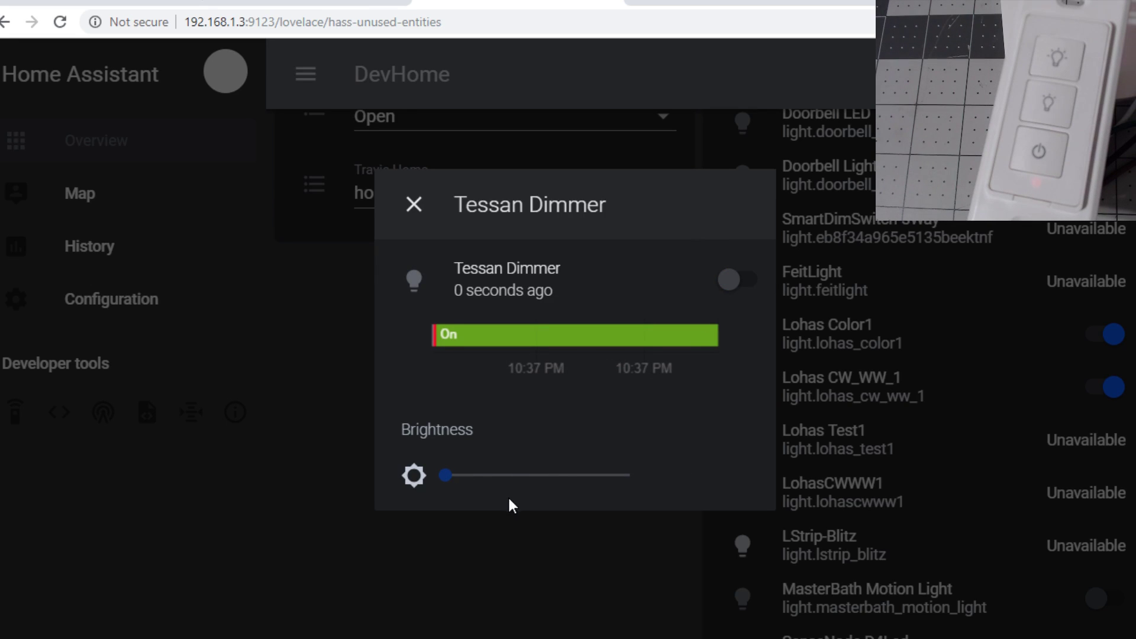